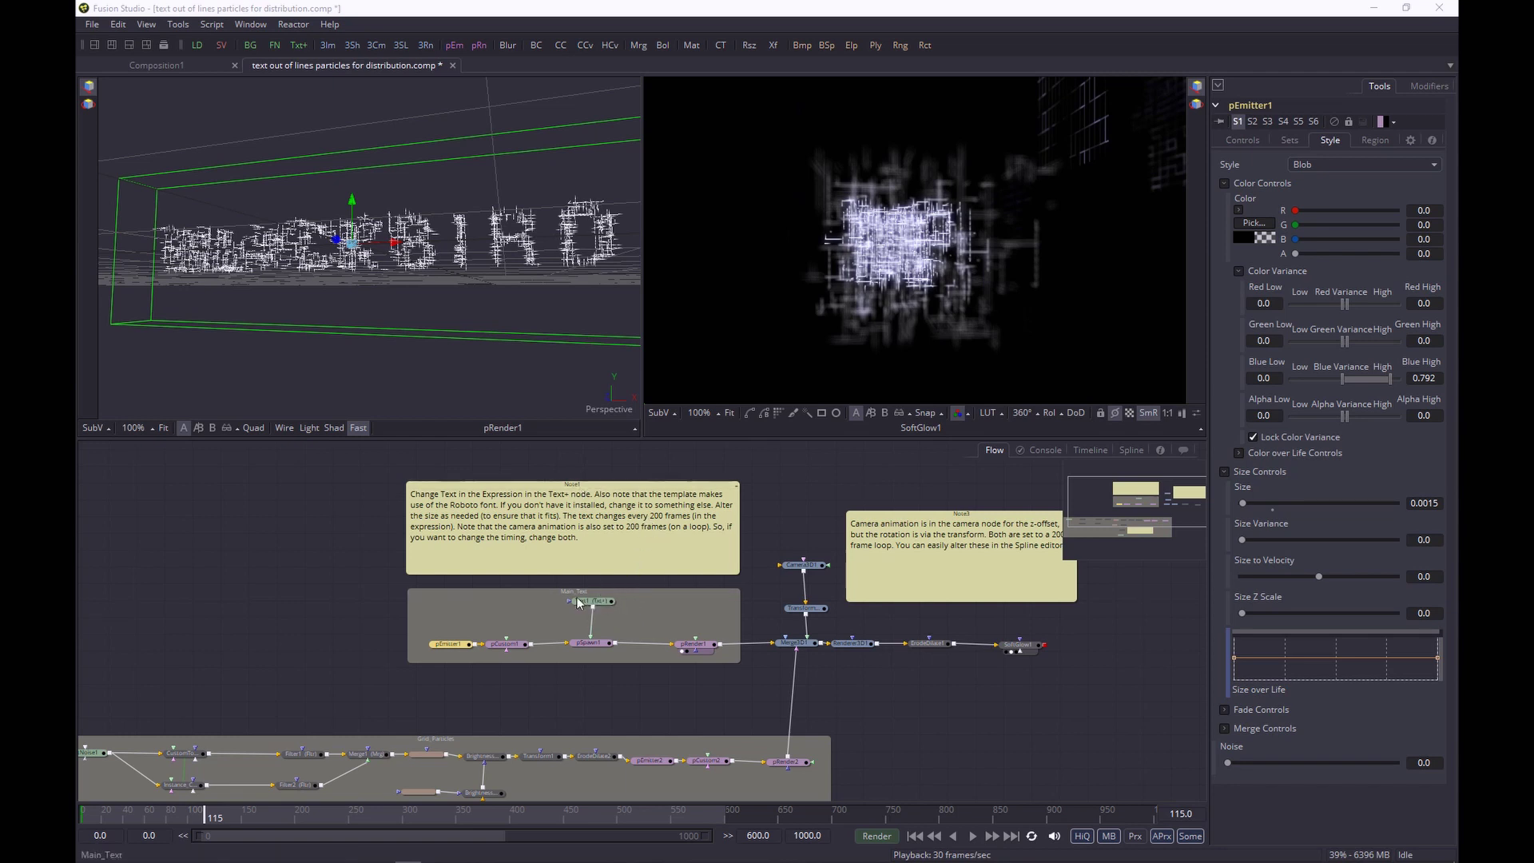
Step: Bring Note2 and the FastNoise nodes into view and orbit around the particle text
{"action": "left_click_drag", "start_coordinate": [342, 616], "coordinate": [399, 578]}
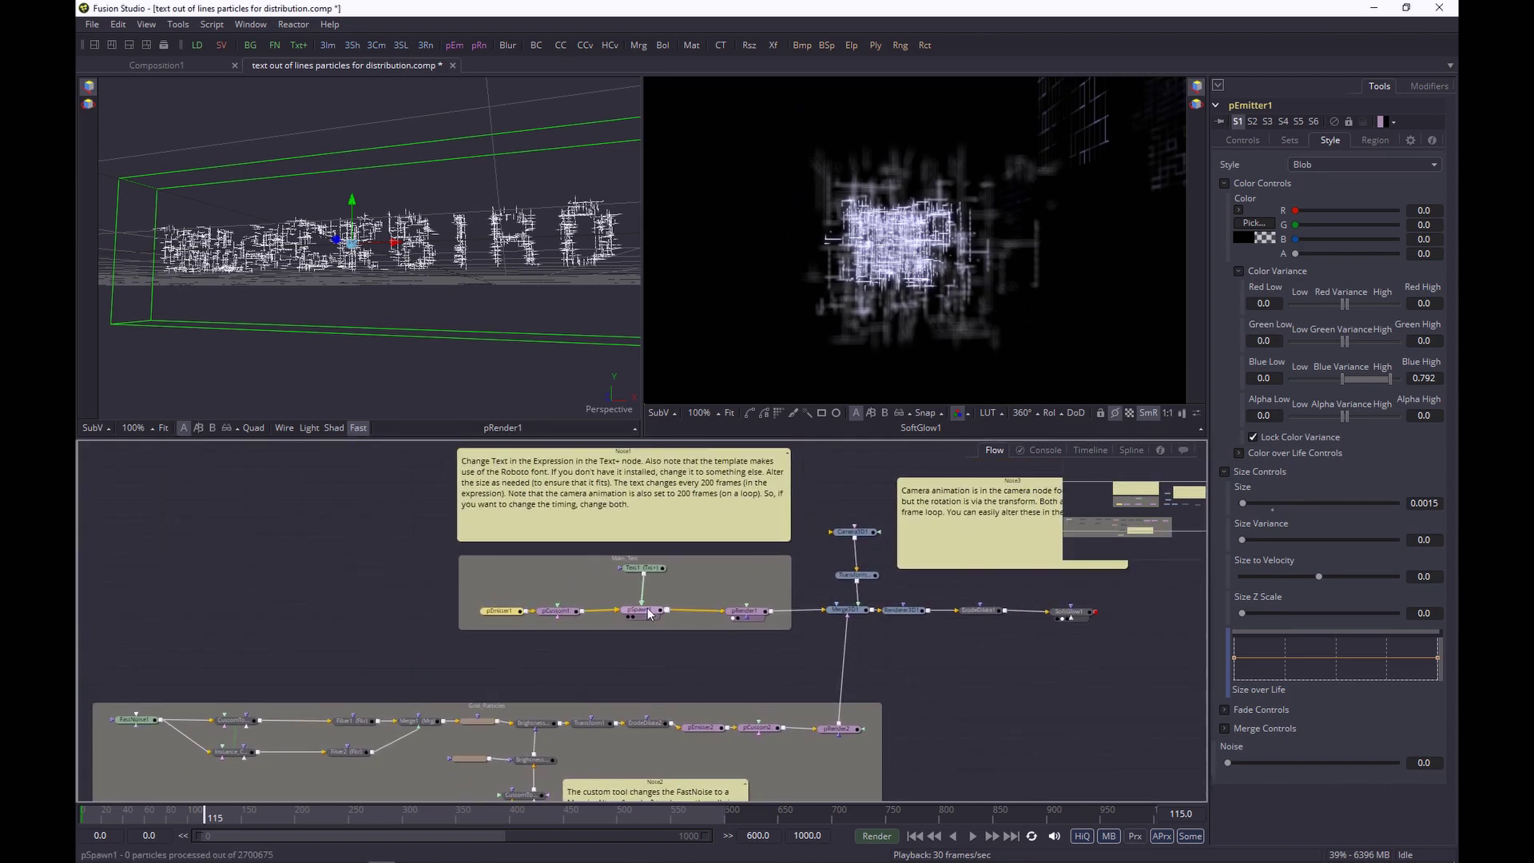
{"action": "scroll", "coordinate": [631, 609], "scroll_direction": "up", "scroll_amount": 2}
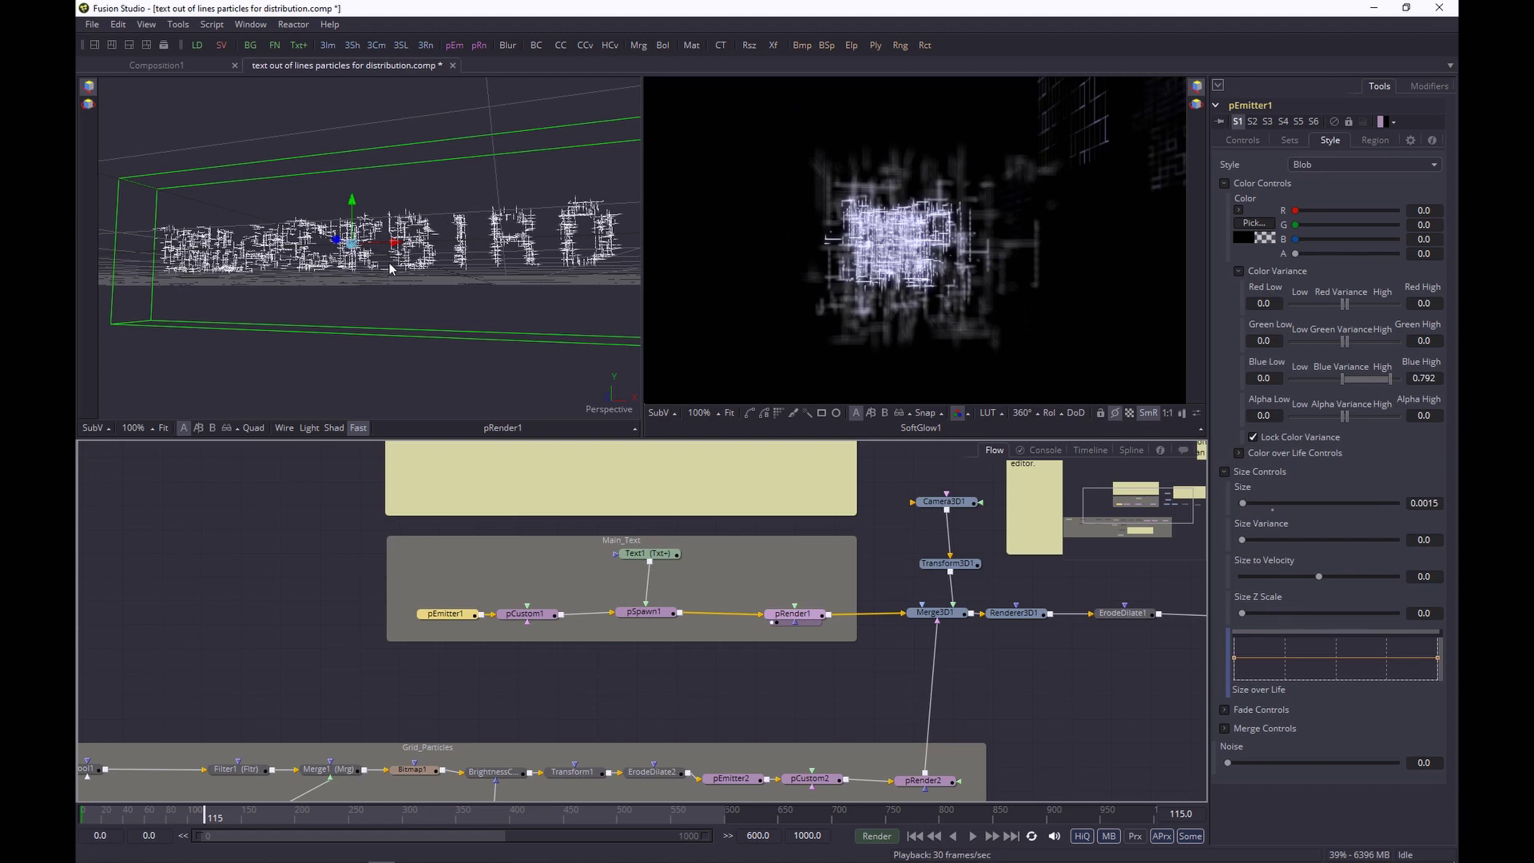
{"action": "scroll", "coordinate": [390, 269], "scroll_direction": "down", "scroll_amount": 2}
{"action": "left_click_drag", "start_coordinate": [390, 268], "coordinate": [381, 276]}
Step: Select the Grid_Particles group, load pRender2's grid matrices into the left viewer, and orbit around them
{"action": "left_click_drag", "start_coordinate": [215, 616], "coordinate": [250, 541]}
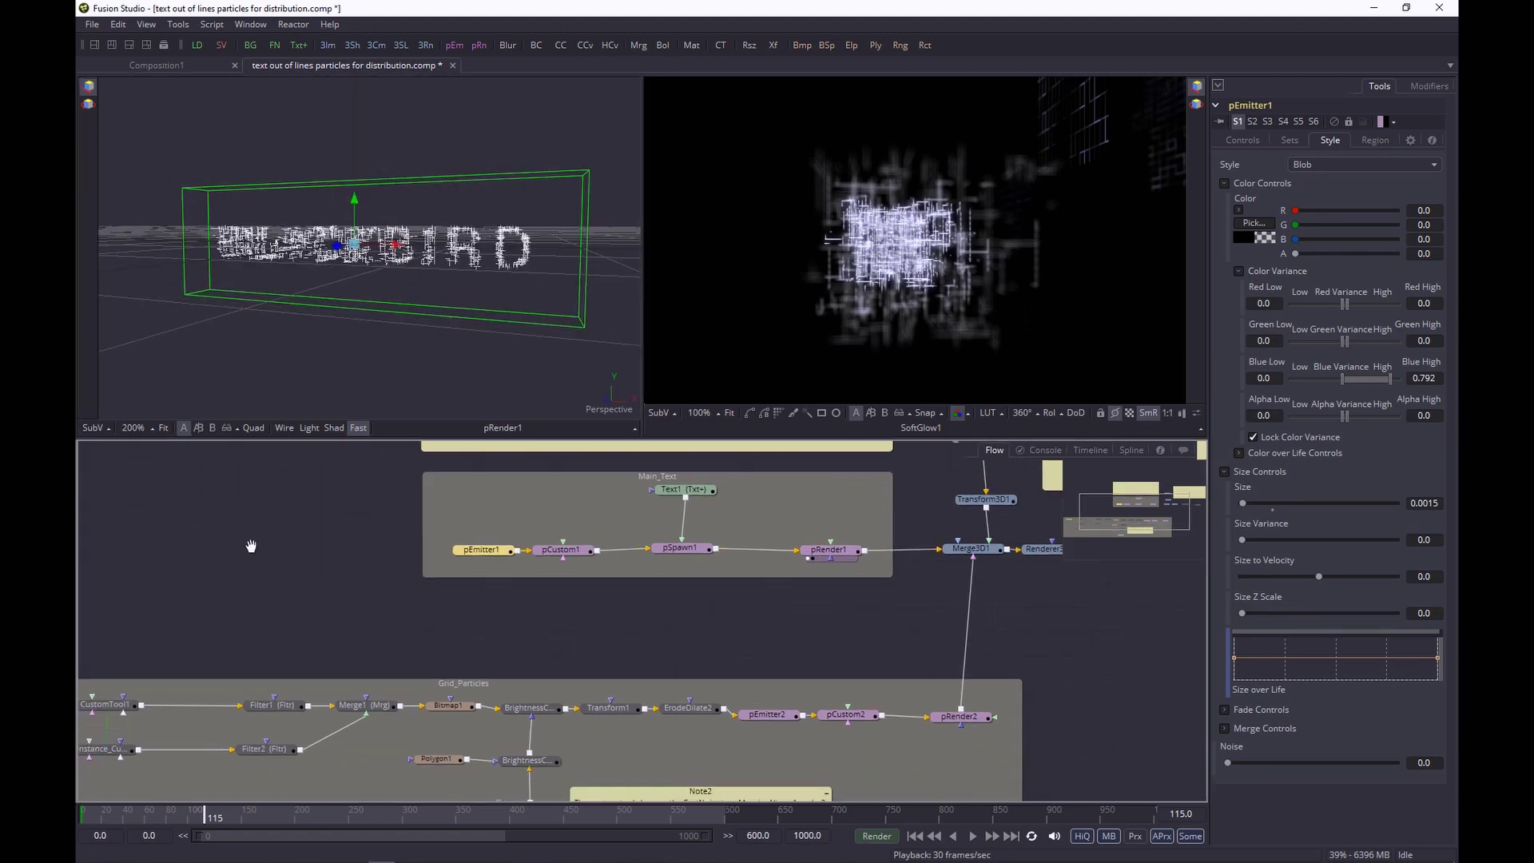
{"action": "left_click", "coordinate": [469, 683]}
{"action": "scroll", "coordinate": [524, 547], "scroll_direction": "down", "scroll_amount": 3}
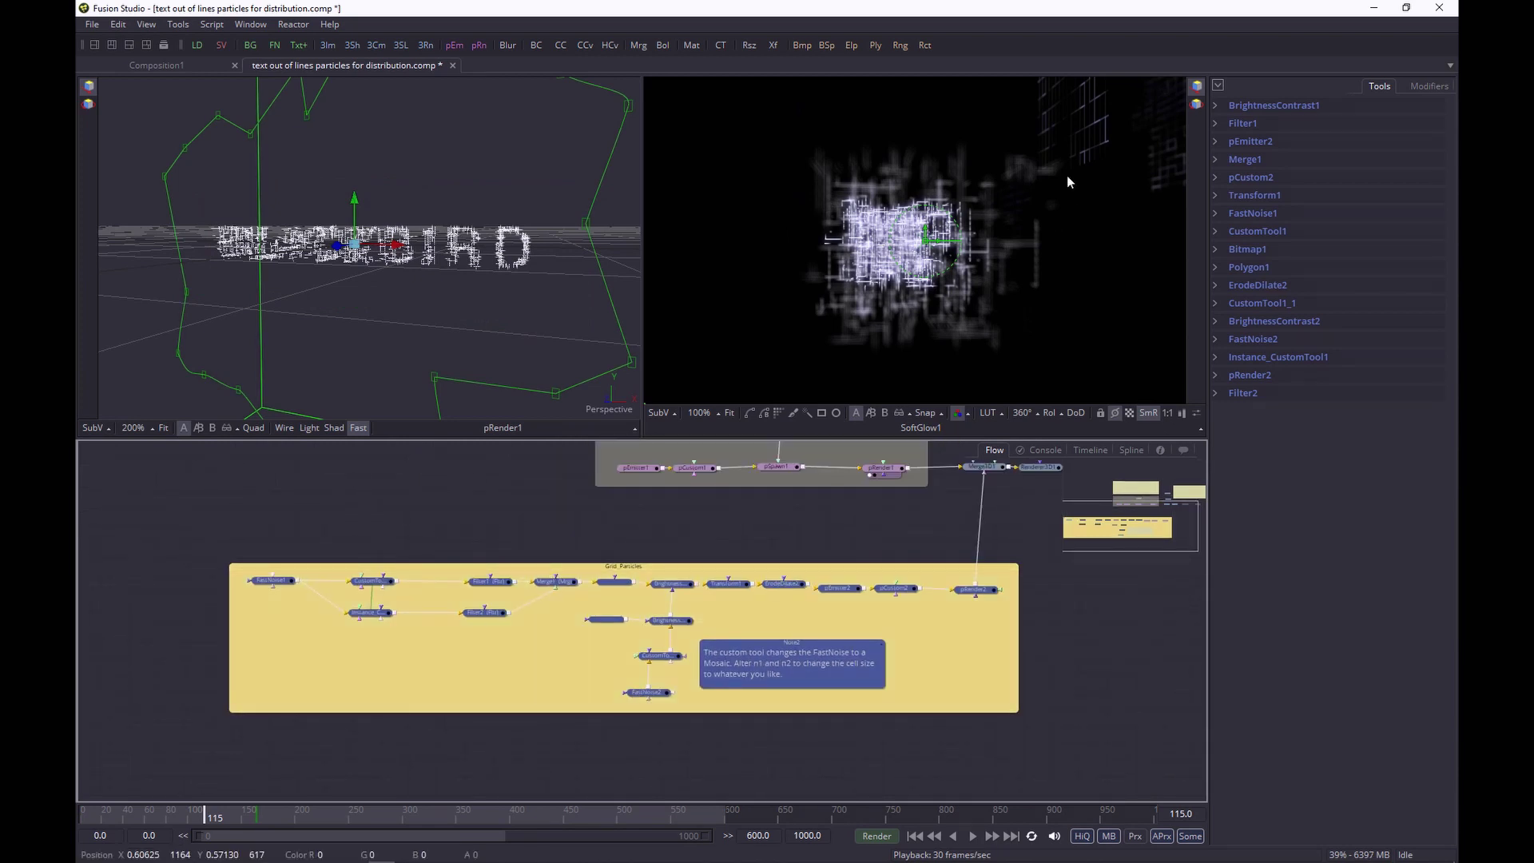
{"action": "left_click_drag", "start_coordinate": [975, 589], "coordinate": [510, 152]}
{"action": "left_click_drag", "start_coordinate": [411, 199], "coordinate": [491, 350]}
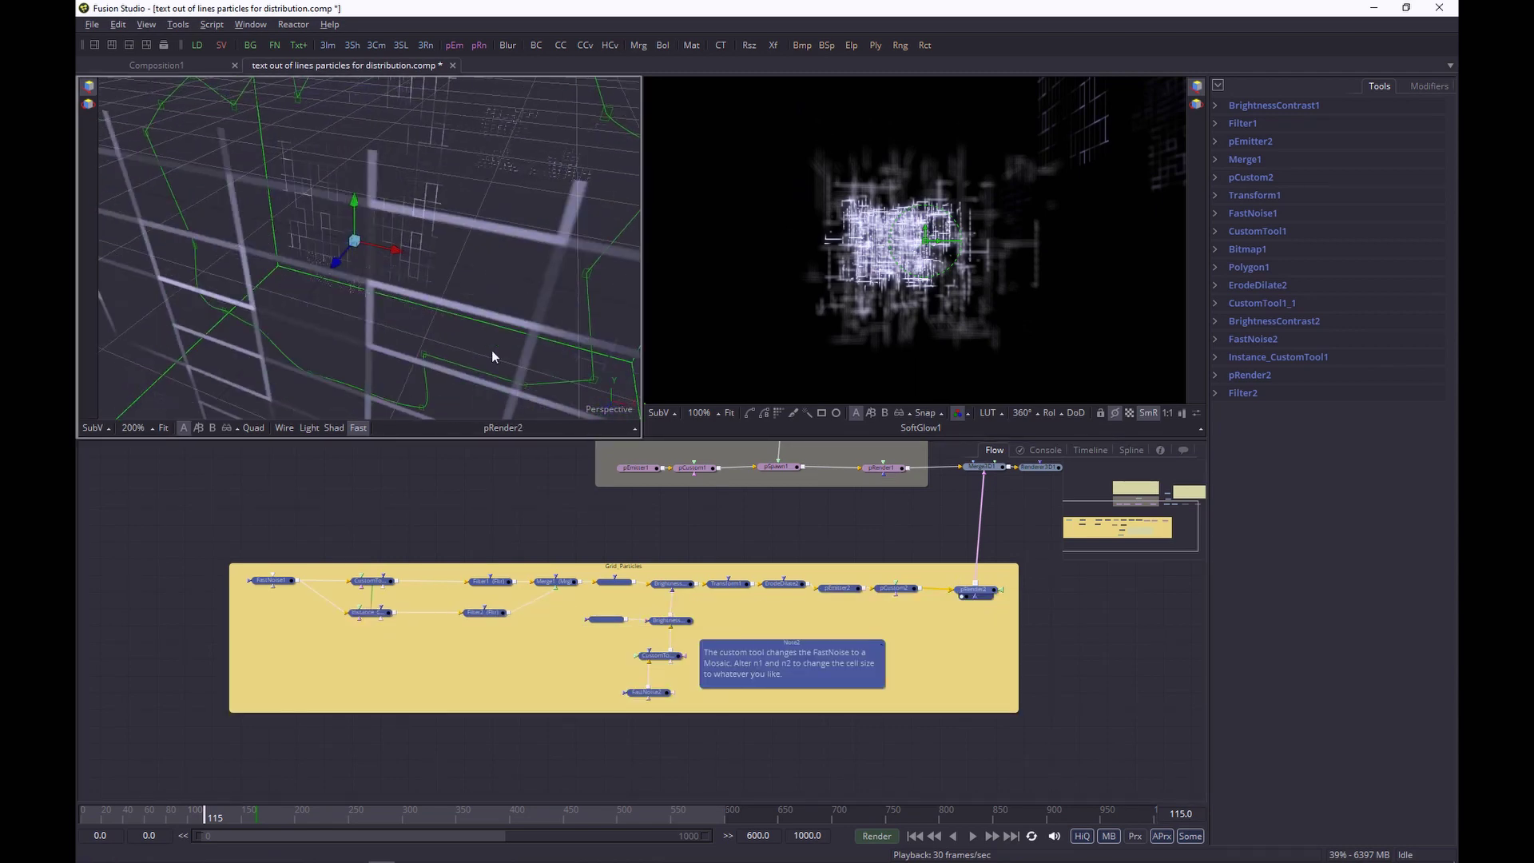
{"action": "left_click_drag", "start_coordinate": [872, 532], "coordinate": [579, 627]}
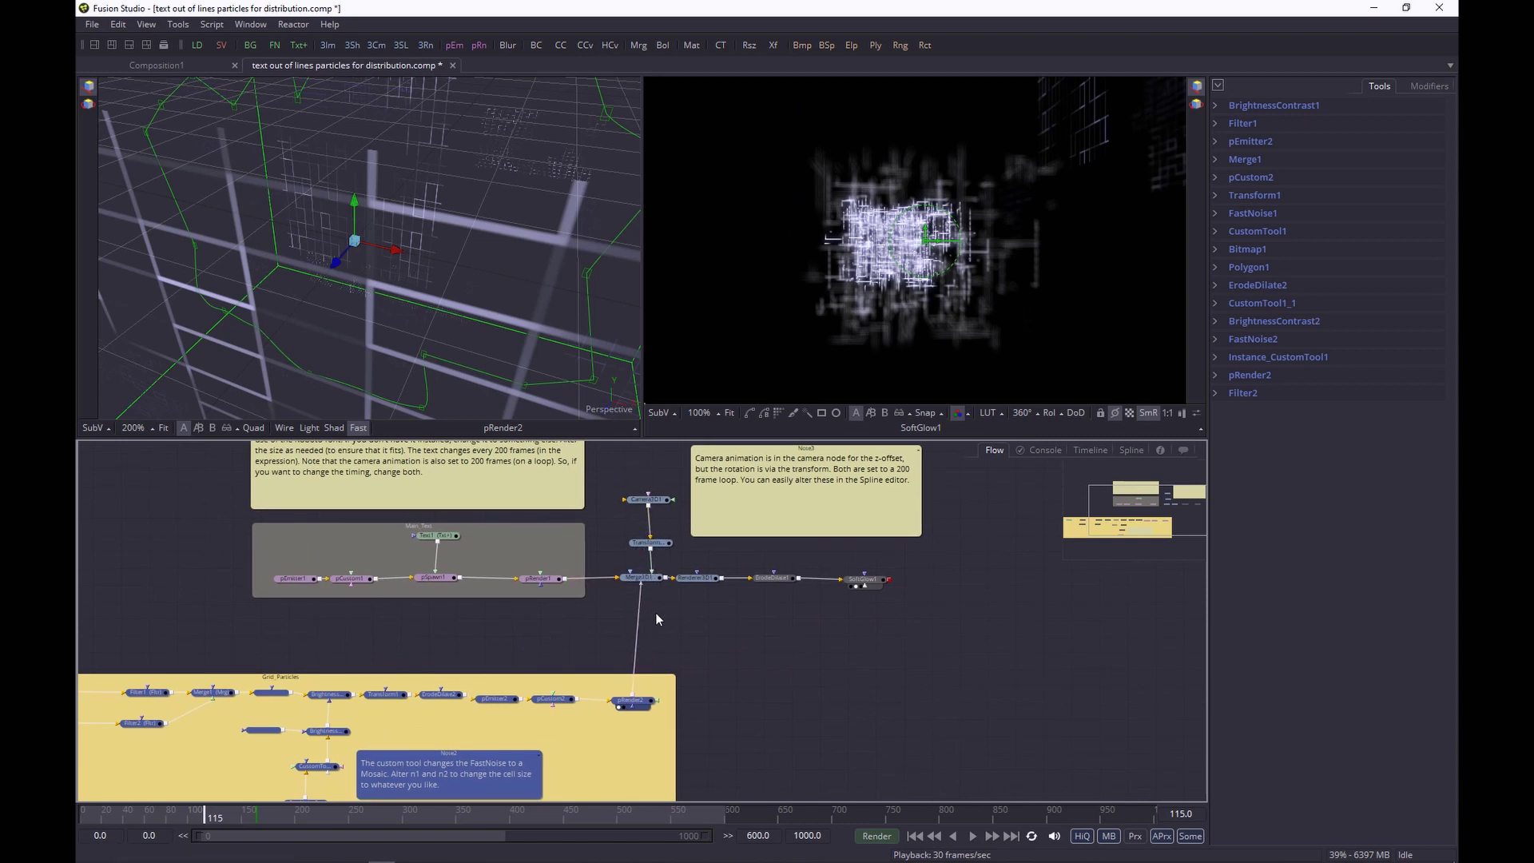
{"action": "scroll", "coordinate": [655, 612], "scroll_direction": "up", "scroll_amount": 3}
{"action": "left_click", "coordinate": [634, 549]}
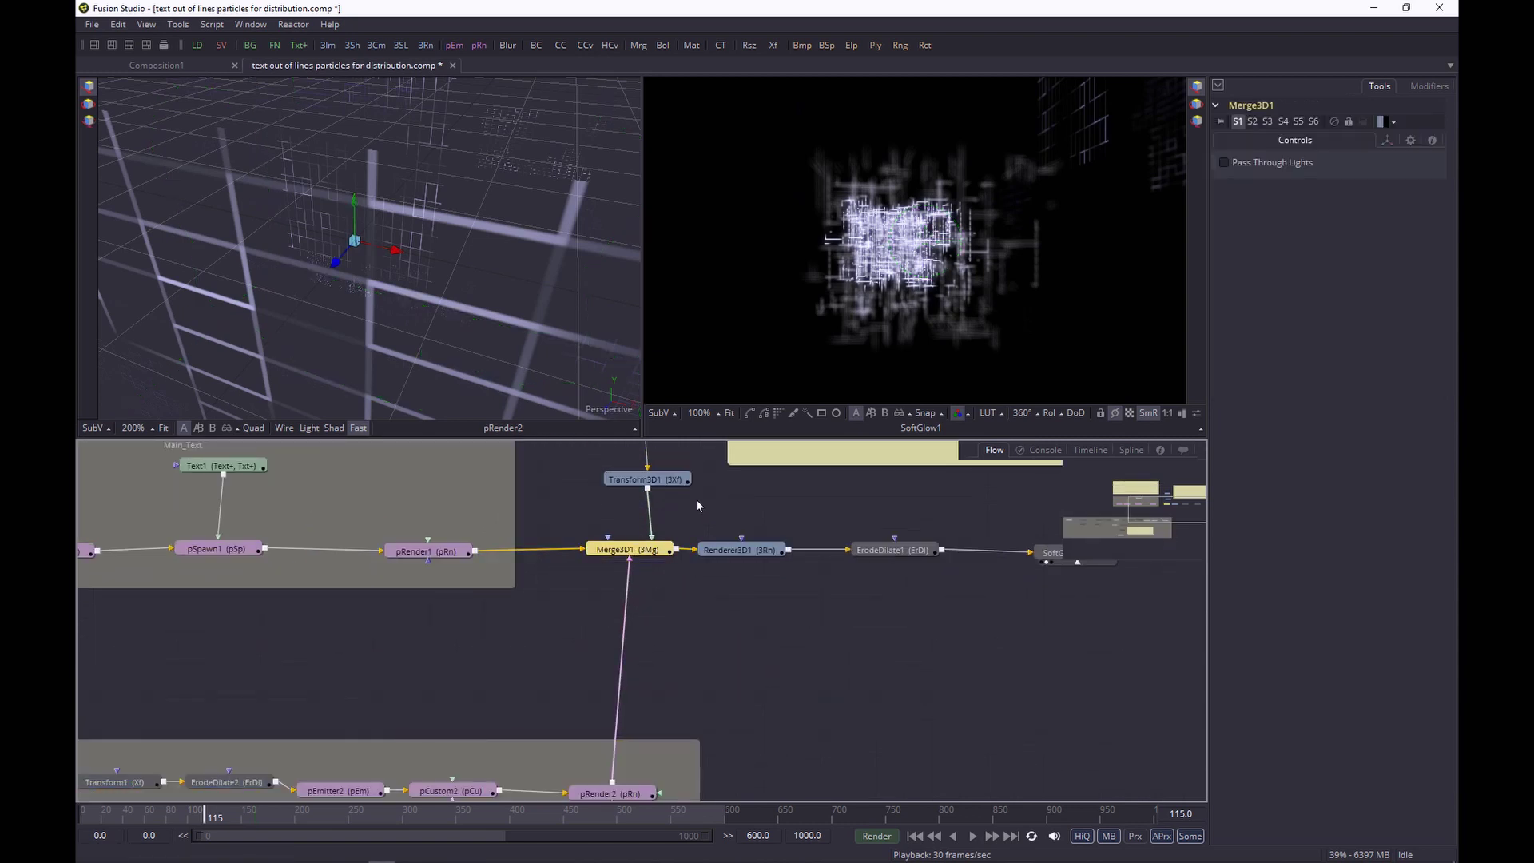
{"action": "left_click_drag", "start_coordinate": [697, 499], "coordinate": [702, 581]}
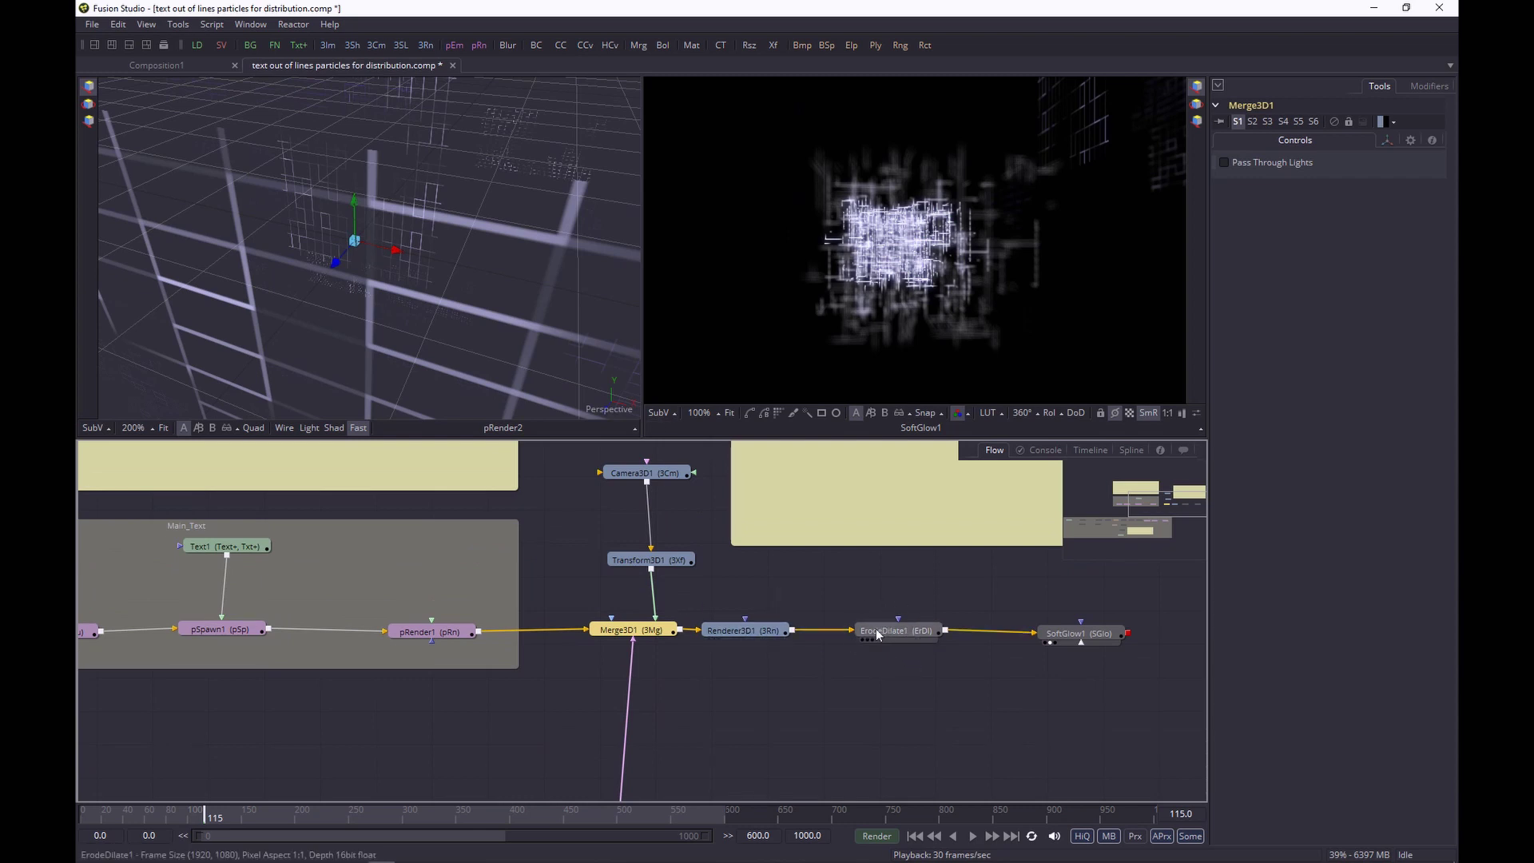
{"action": "key", "text": "2"}
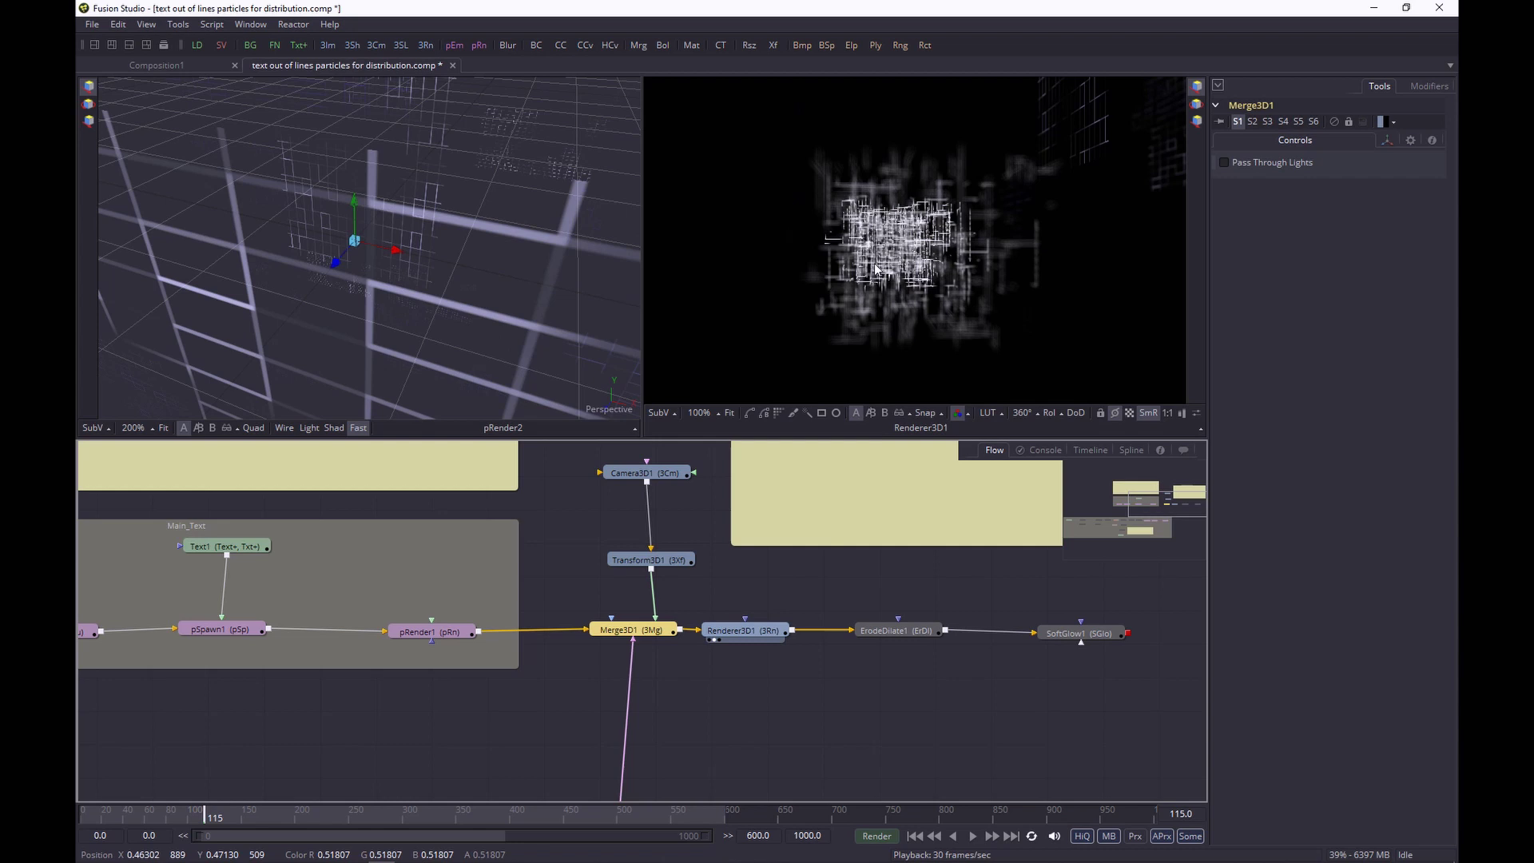
{"action": "left_click_drag", "start_coordinate": [893, 625], "coordinate": [823, 196]}
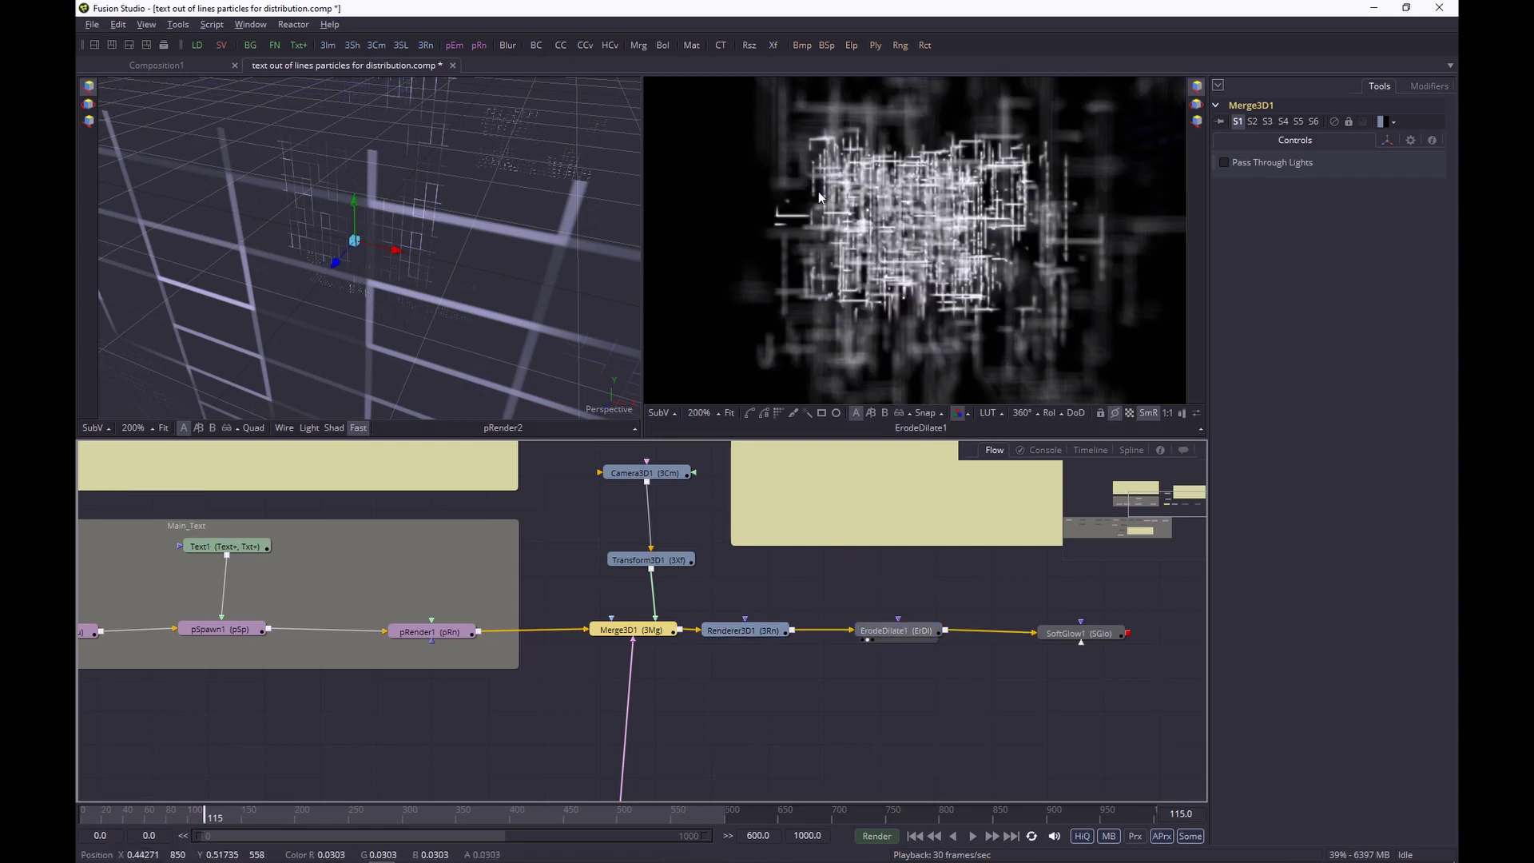
{"action": "left_click_drag", "start_coordinate": [1084, 620], "coordinate": [962, 152]}
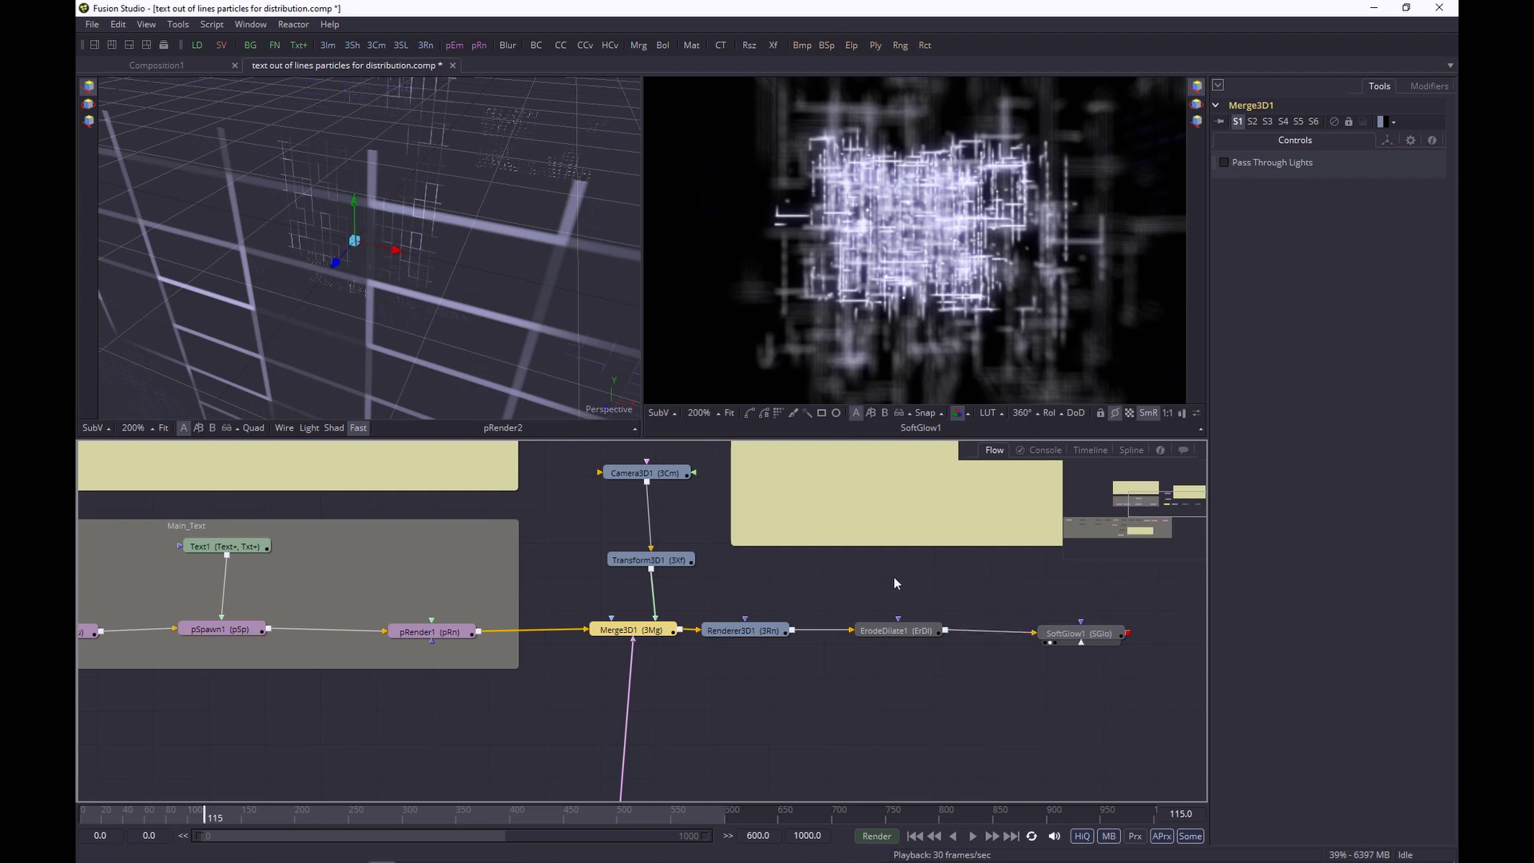
{"action": "scroll", "coordinate": [858, 599], "scroll_direction": "down", "scroll_amount": 2}
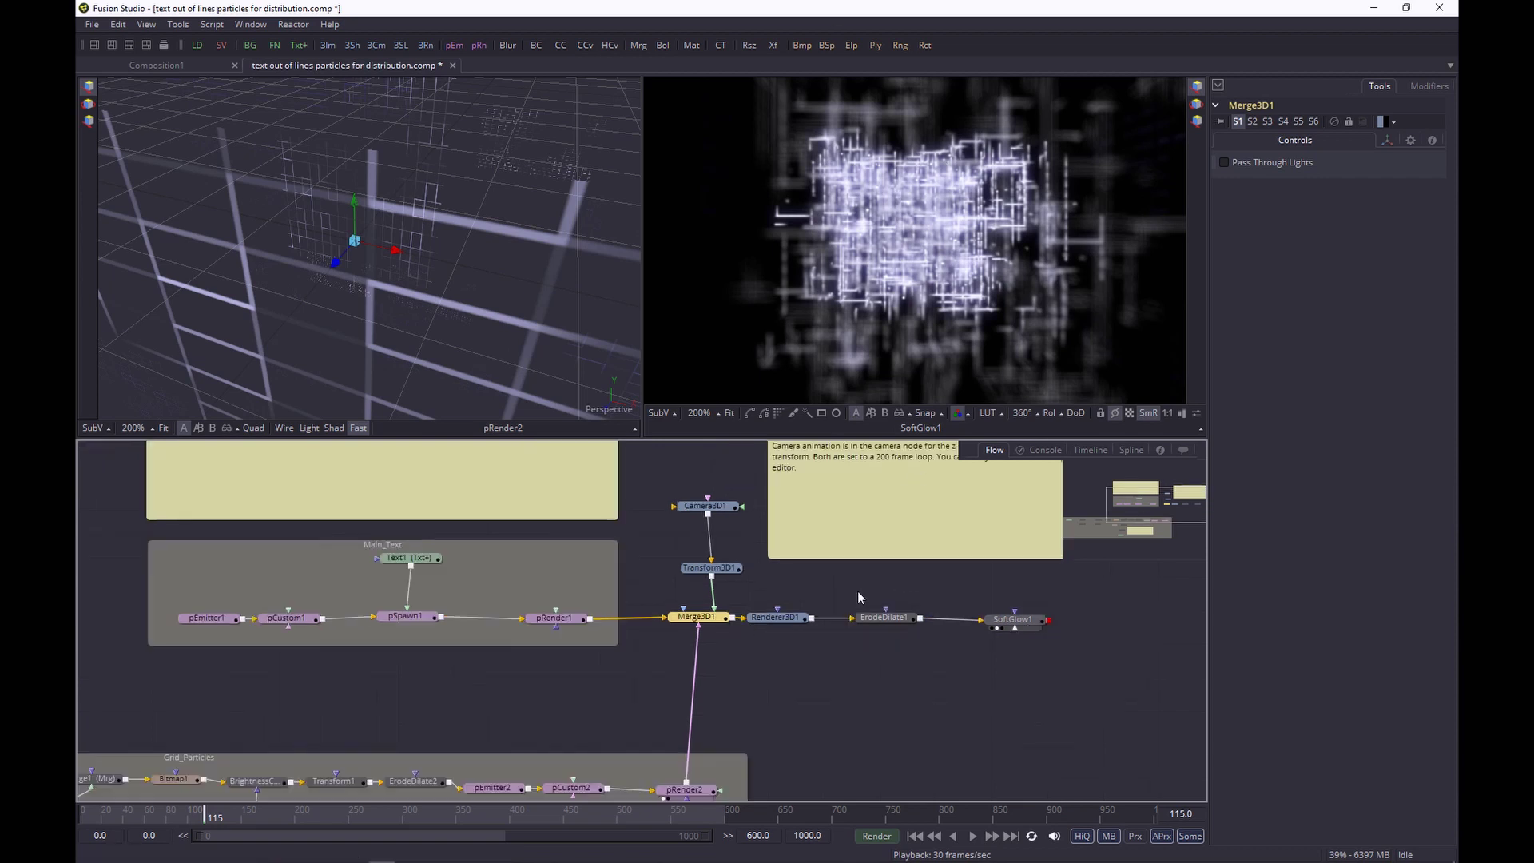
{"action": "left_click_drag", "start_coordinate": [286, 564], "coordinate": [480, 625]}
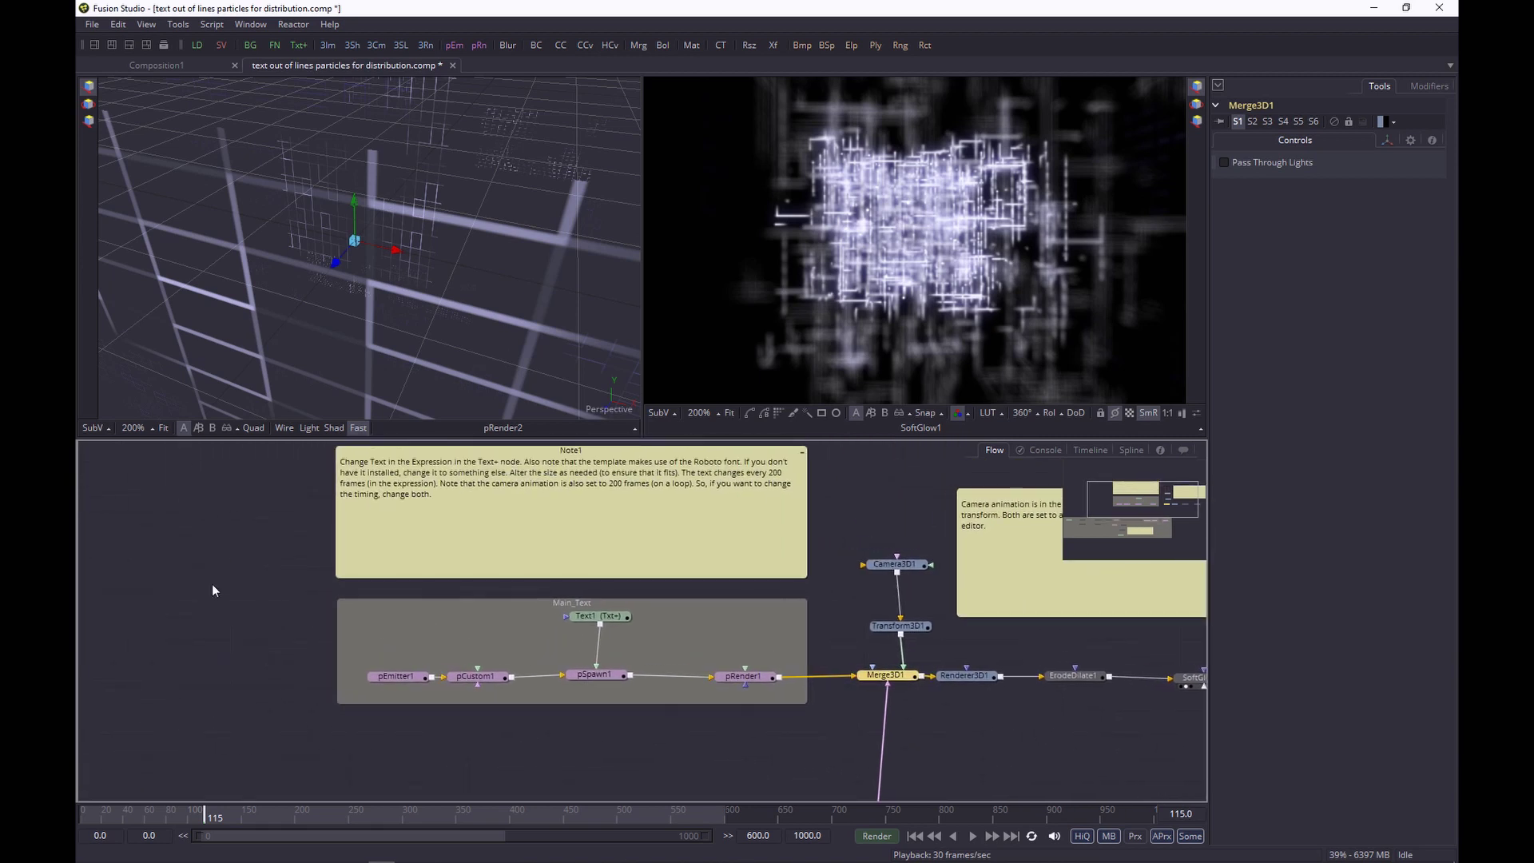
Step: In Text1's Styled Text expression, select the 200-frame interval, then view pRender1's BLACKBIRD particle text
{"action": "left_click", "coordinate": [600, 619]}
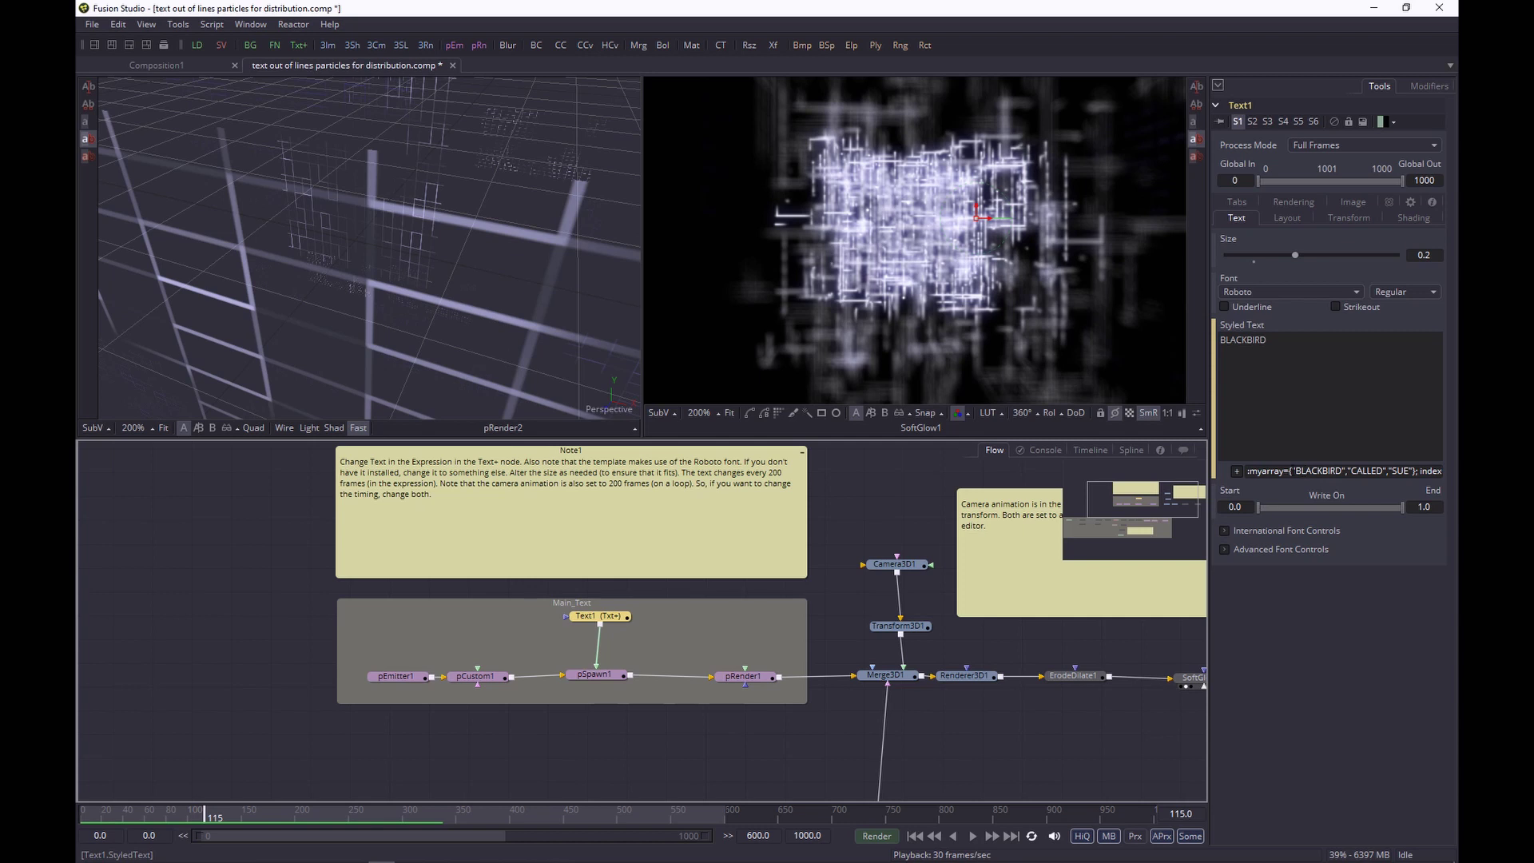
{"action": "left_click", "coordinate": [1297, 470]}
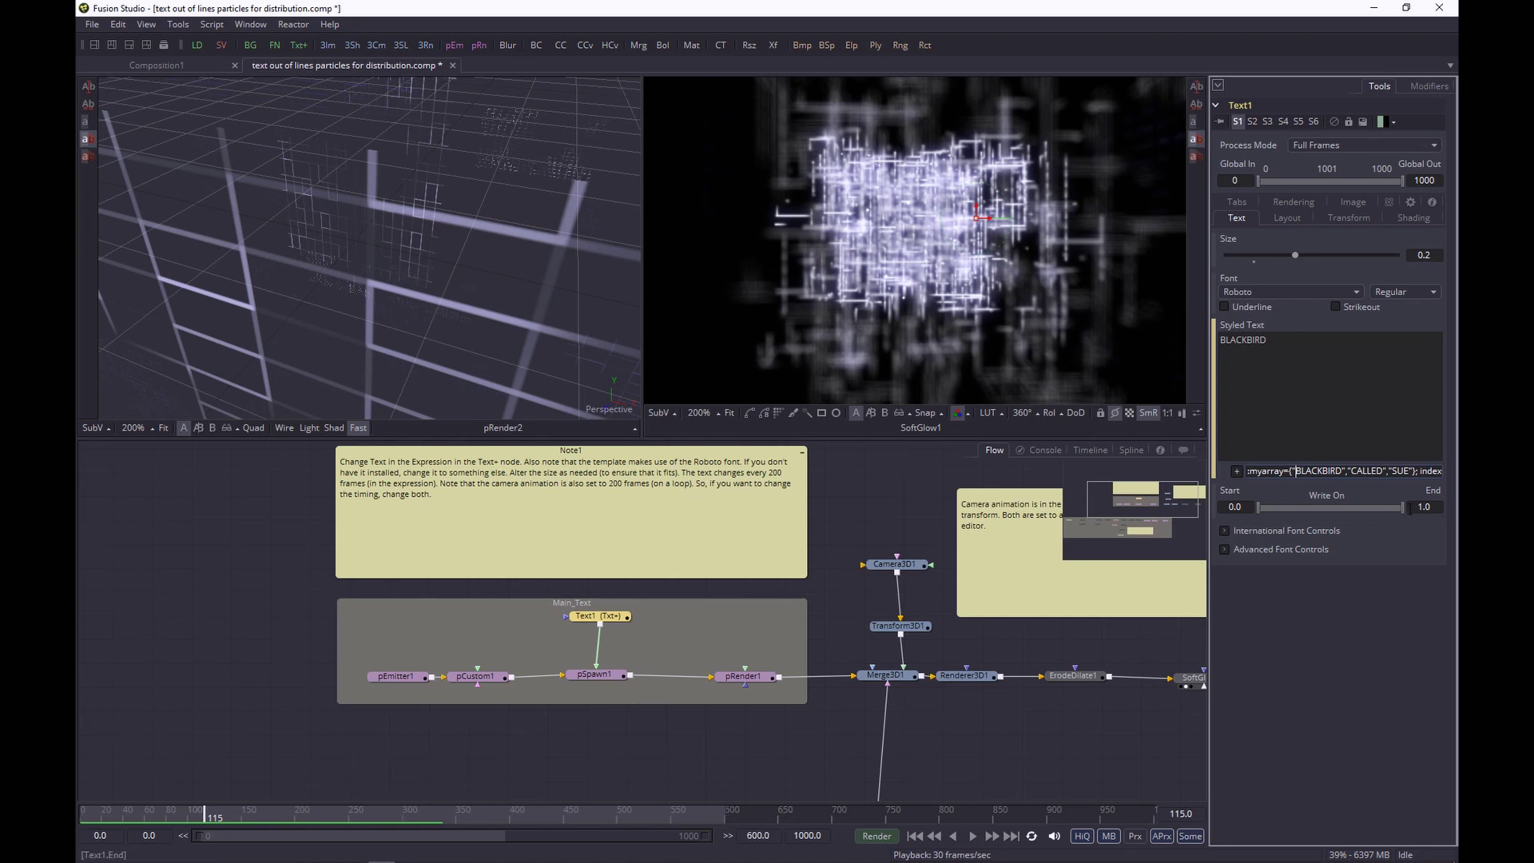
{"action": "left_click_drag", "start_coordinate": [1402, 471], "coordinate": [1326, 472]}
{"action": "left_click", "coordinate": [1327, 471]}
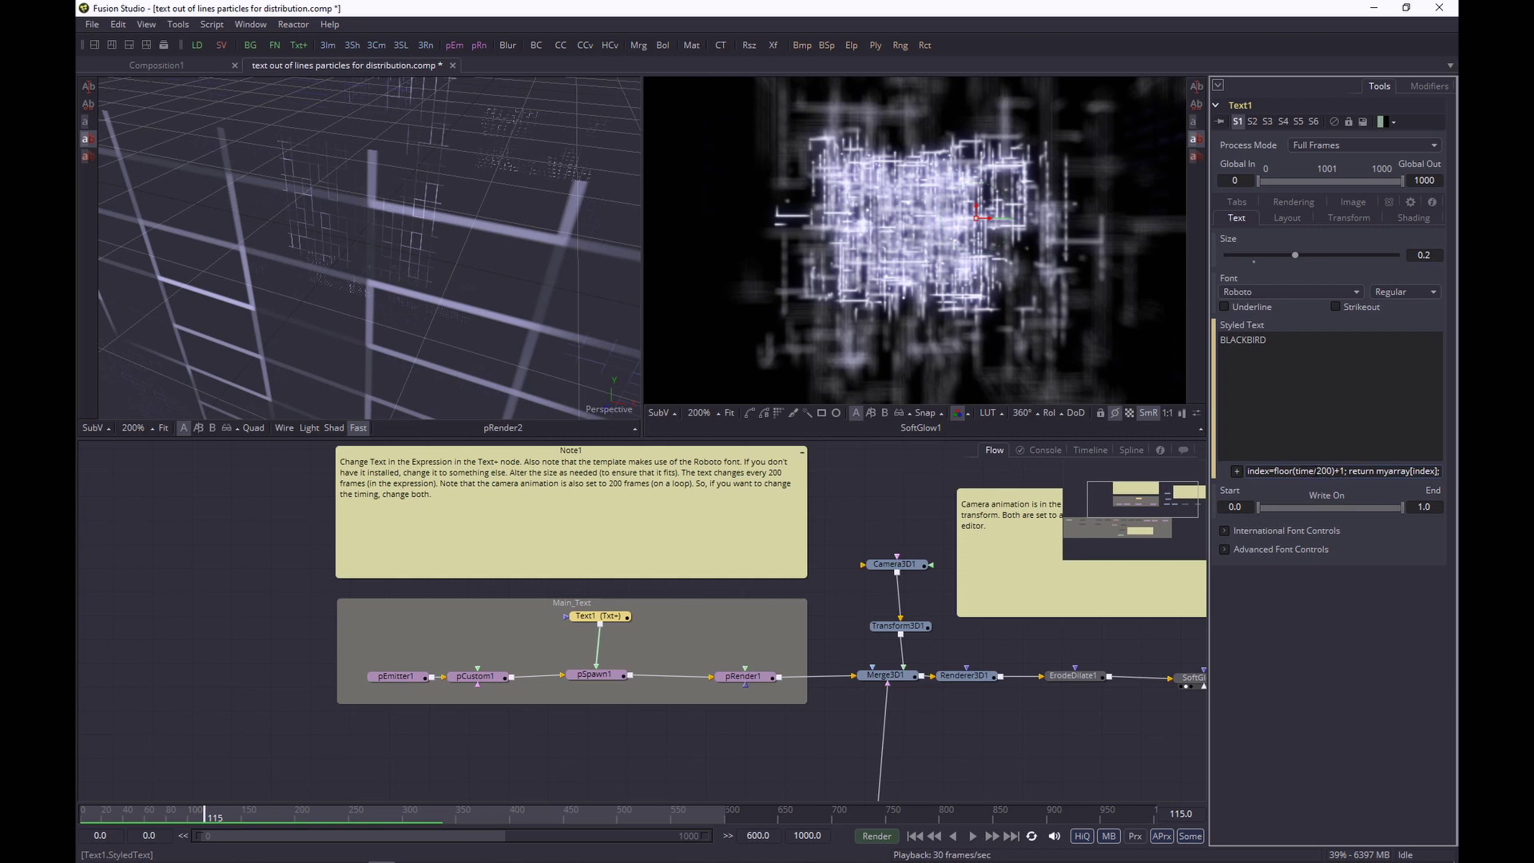
{"action": "double_click", "coordinate": [1324, 471]}
{"action": "left_click_drag", "start_coordinate": [728, 679], "coordinate": [431, 200]}
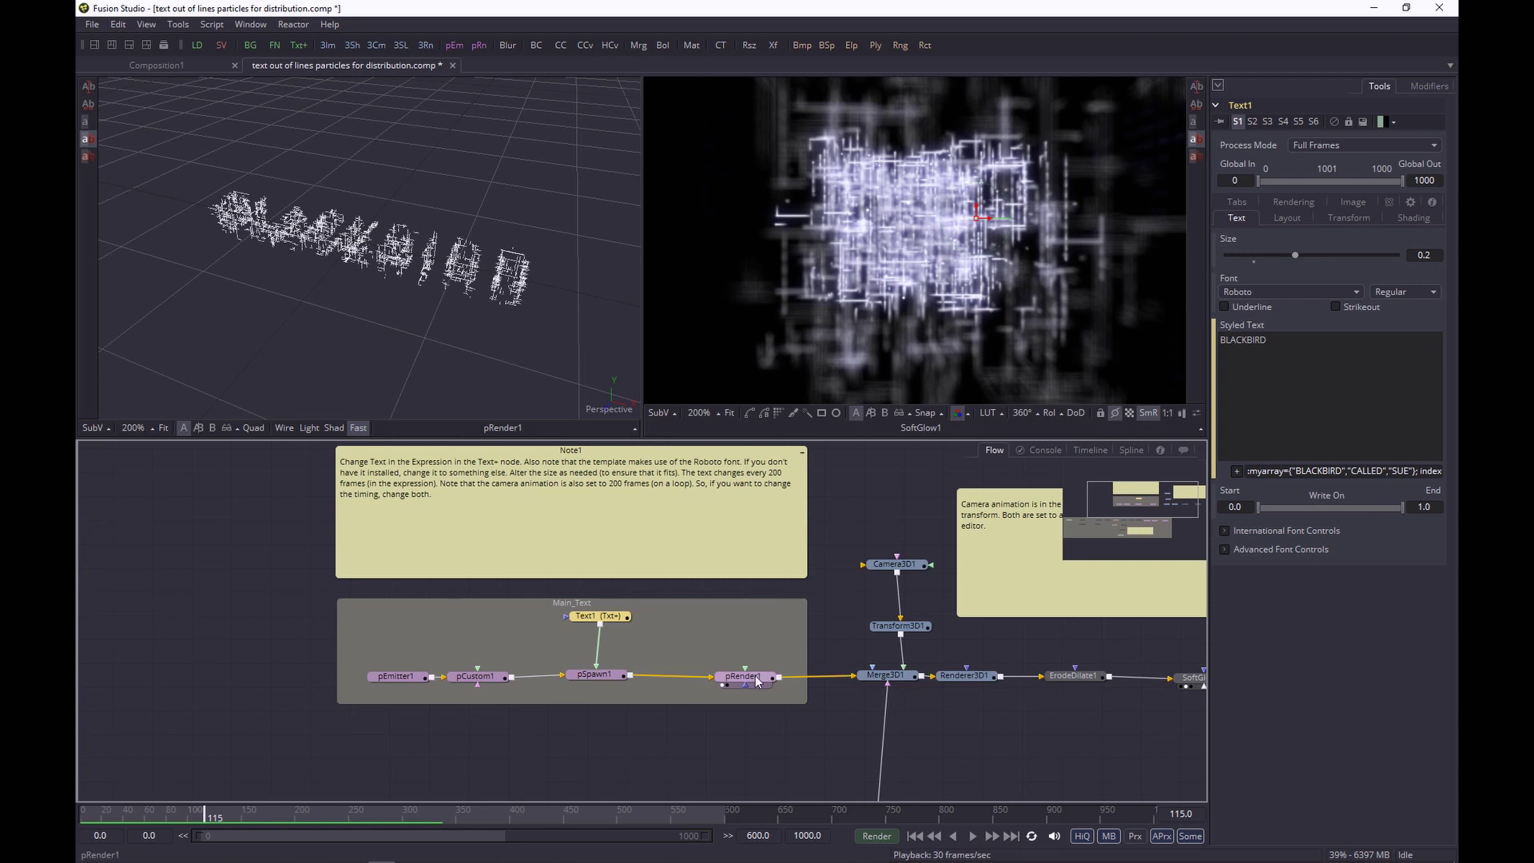
Step: Show pRender1's particle text in the second view and play it from frame 0, stopping at frame 305
{"action": "left_click_drag", "start_coordinate": [763, 679], "coordinate": [941, 200]}
{"action": "left_click", "coordinate": [915, 759]}
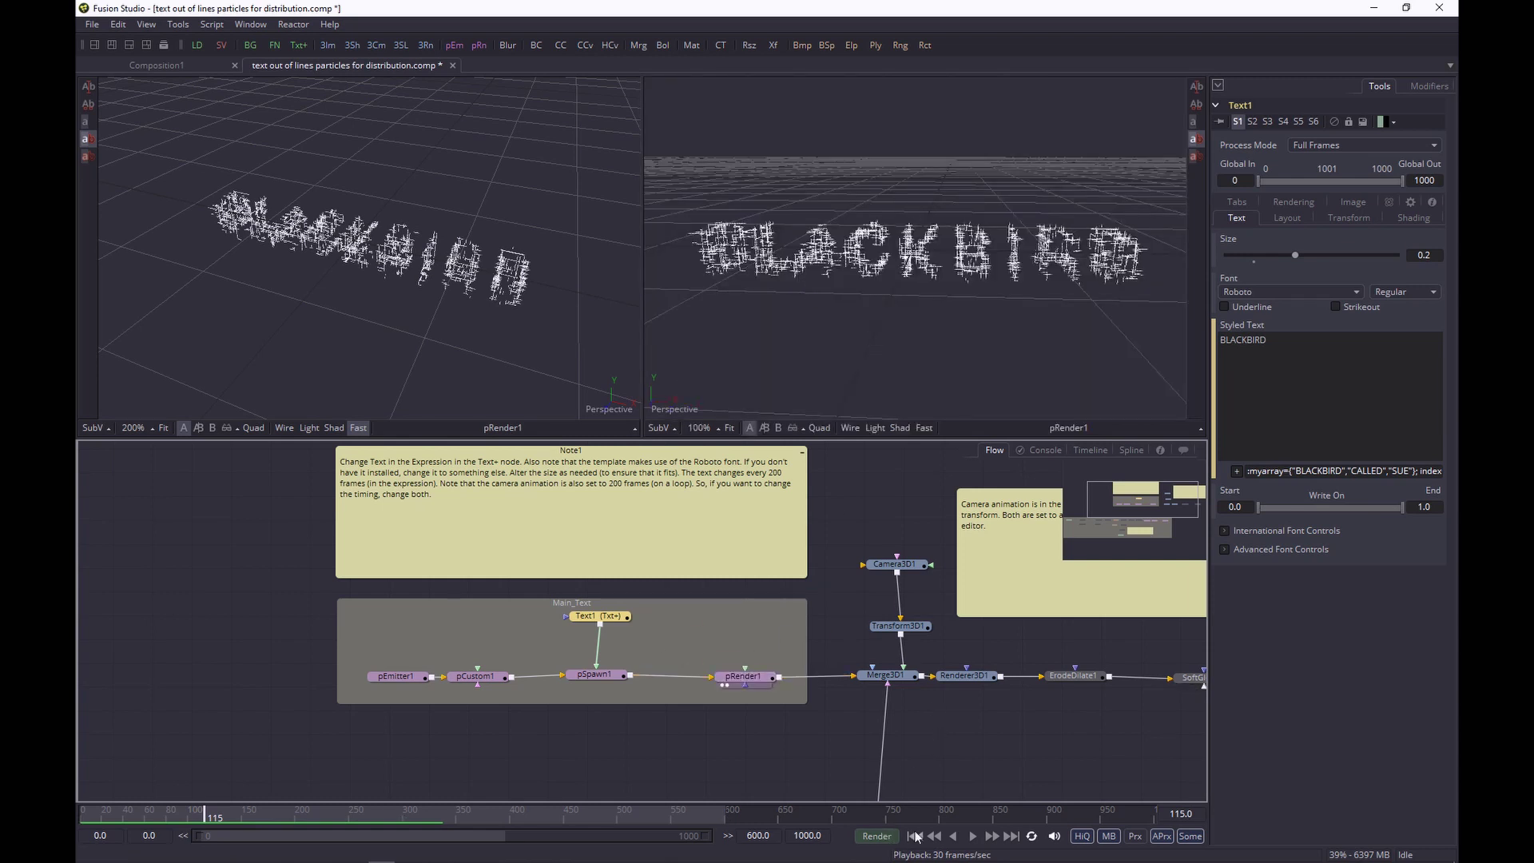
{"action": "left_click", "coordinate": [915, 836]}
{"action": "left_click", "coordinate": [973, 836]}
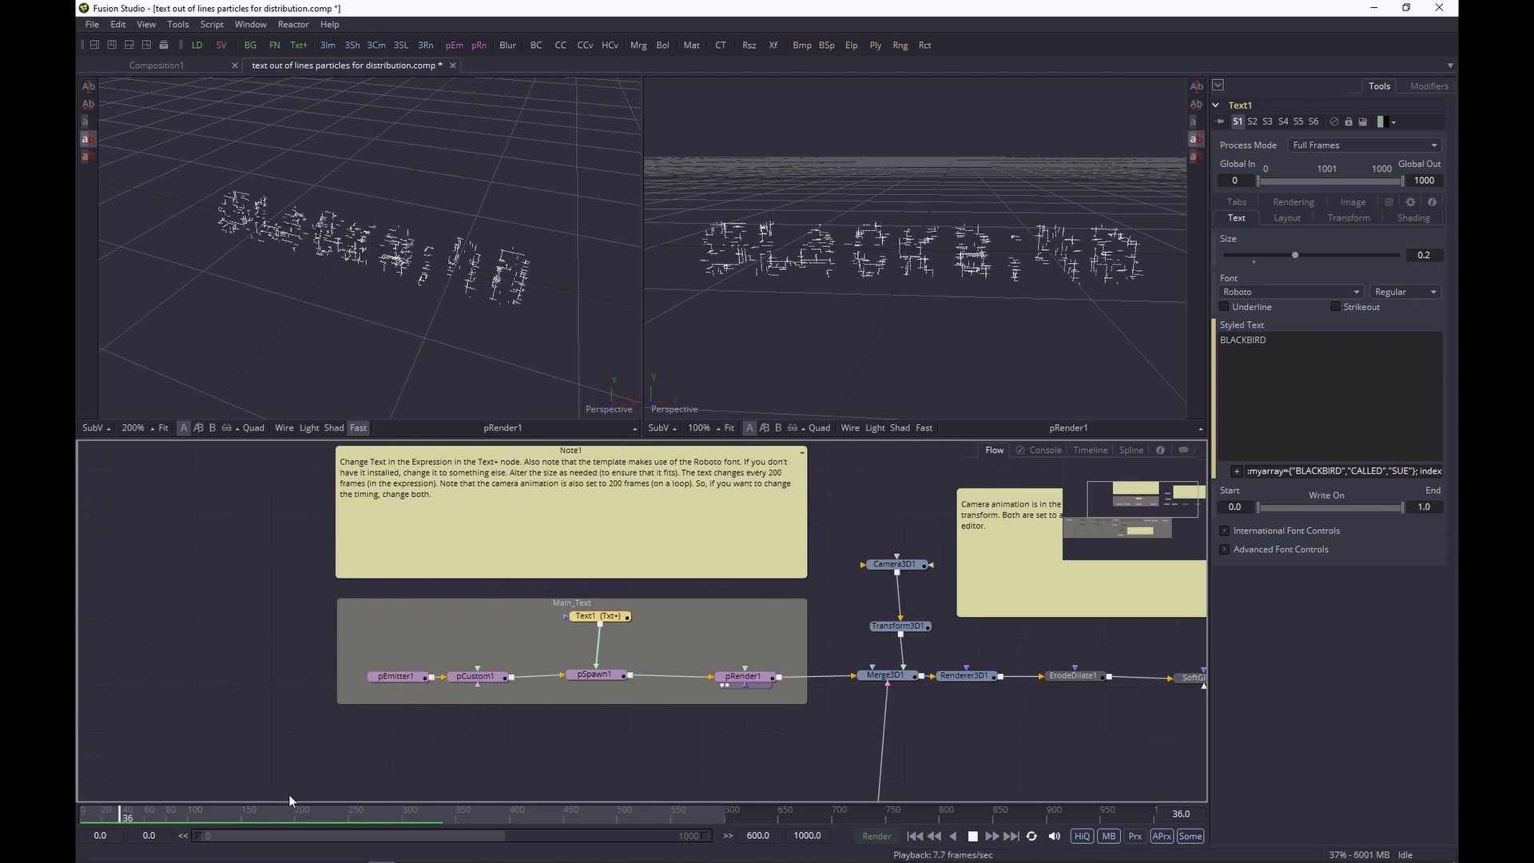
{"action": "key", "text": "space"}
{"action": "left_click", "coordinate": [278, 814]}
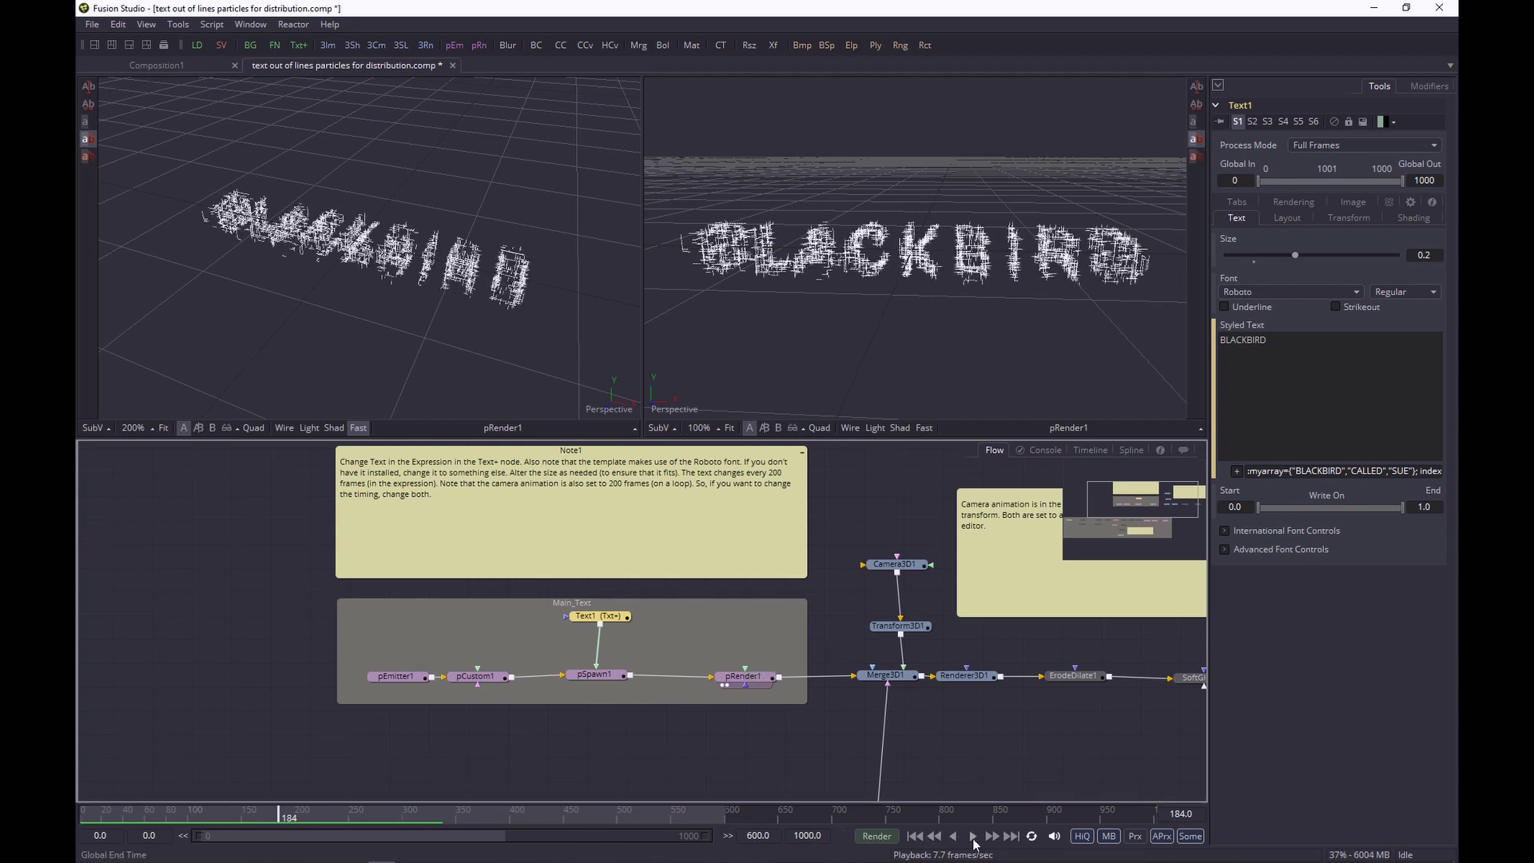
{"action": "left_click", "coordinate": [974, 838]}
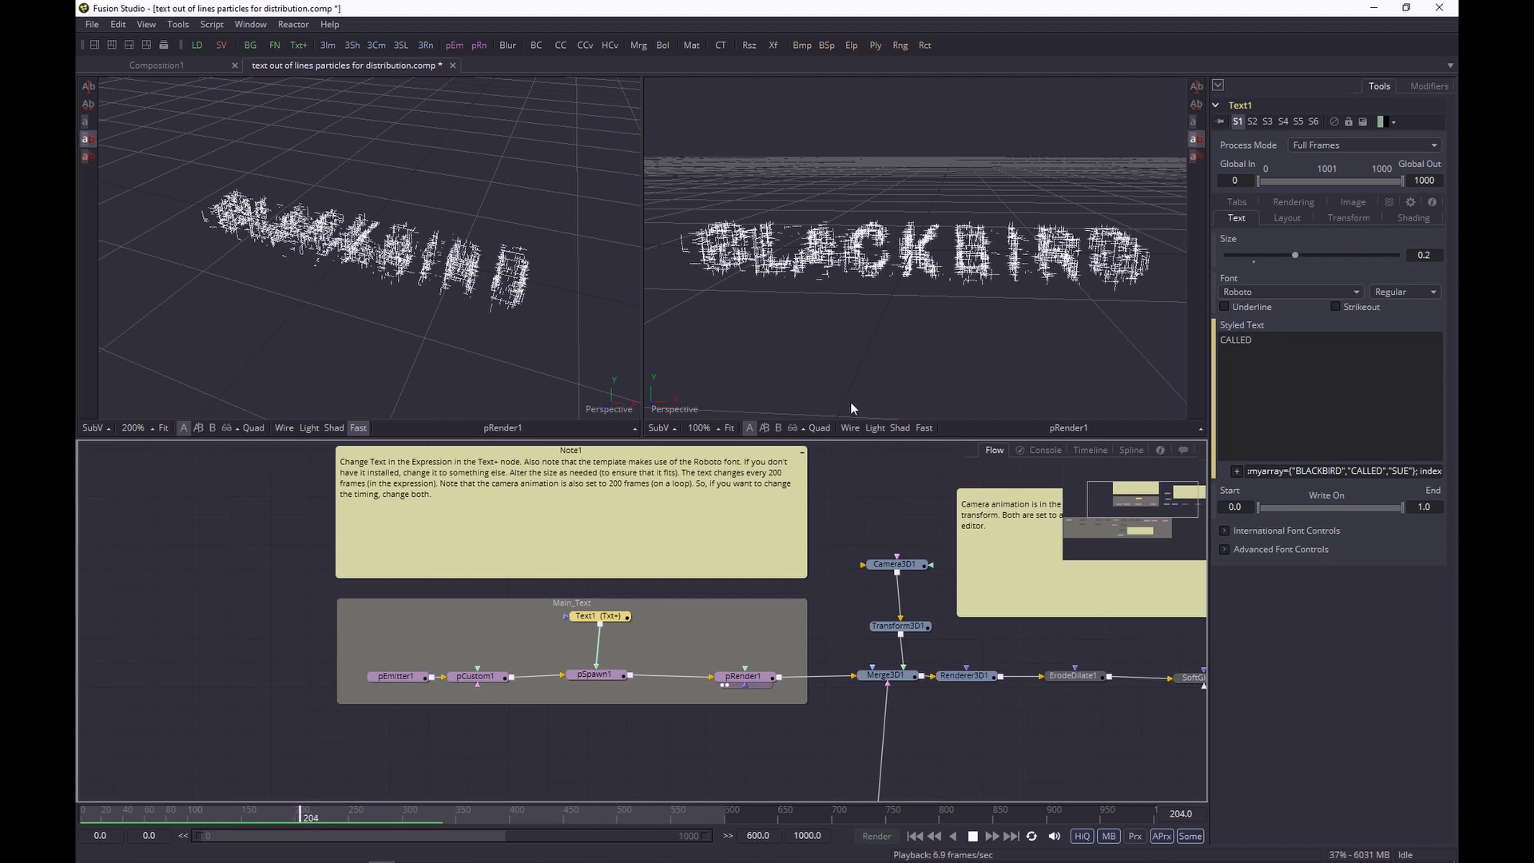
{"action": "left_click", "coordinate": [823, 363]}
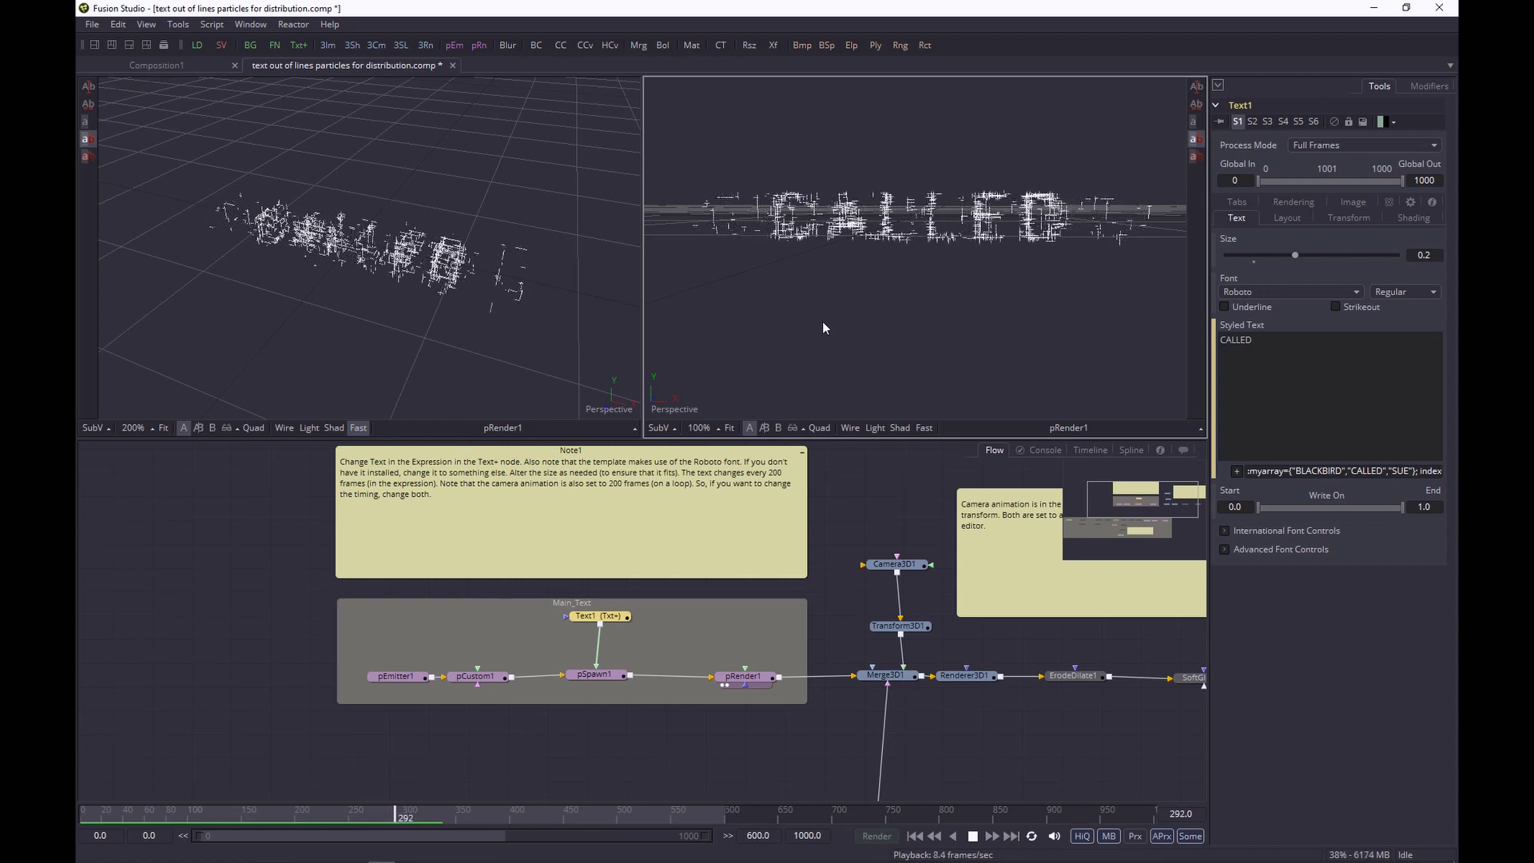
{"action": "key", "text": "space"}
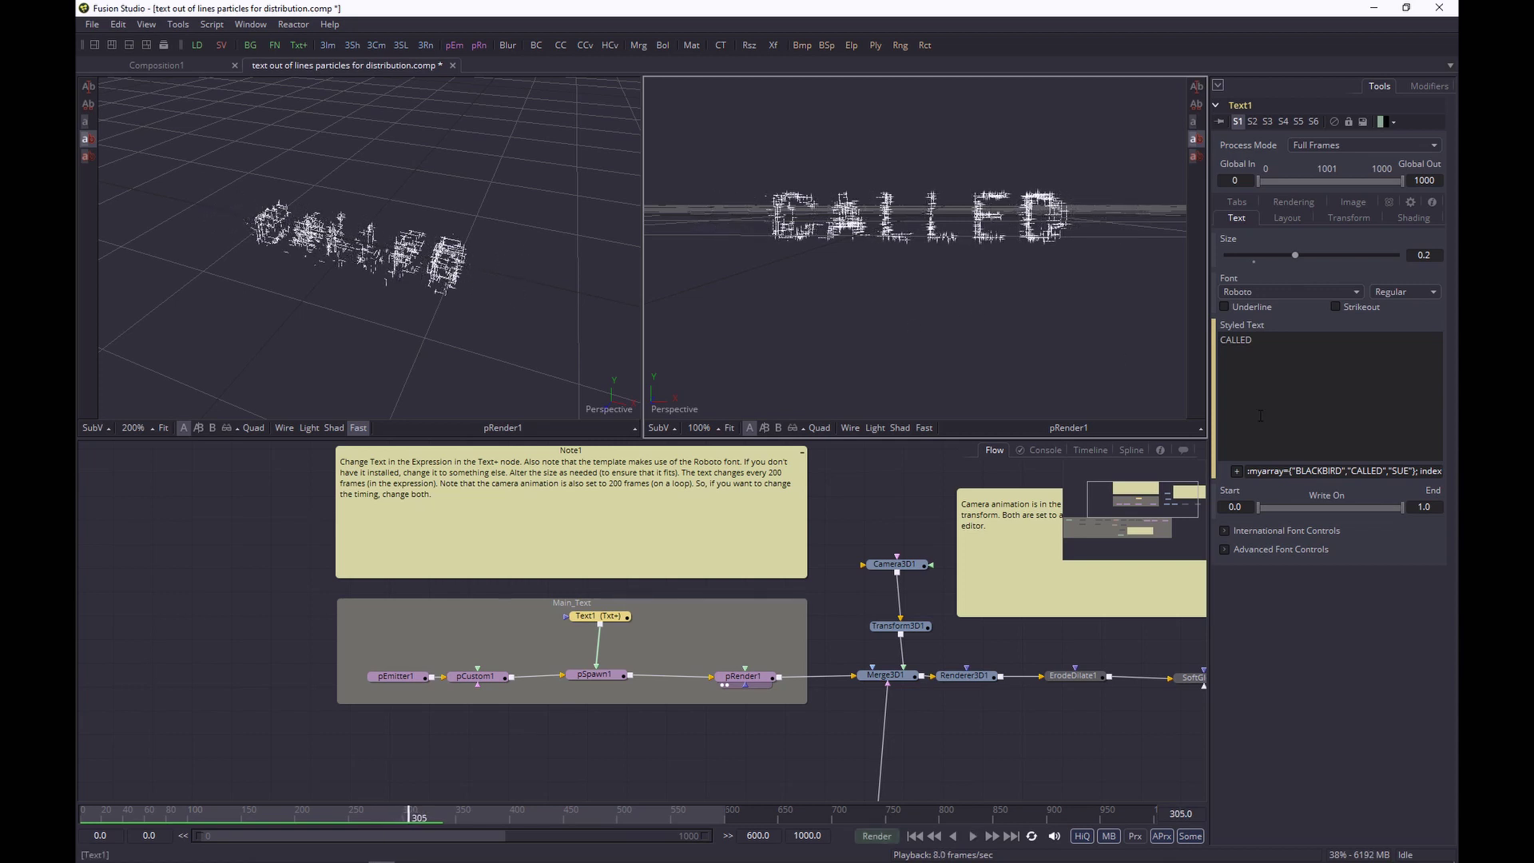
Step: Select the index part of Text1's word-cycling expression, then pan the Flow to the Grid_Particles group
{"action": "left_click", "coordinate": [1342, 472]}
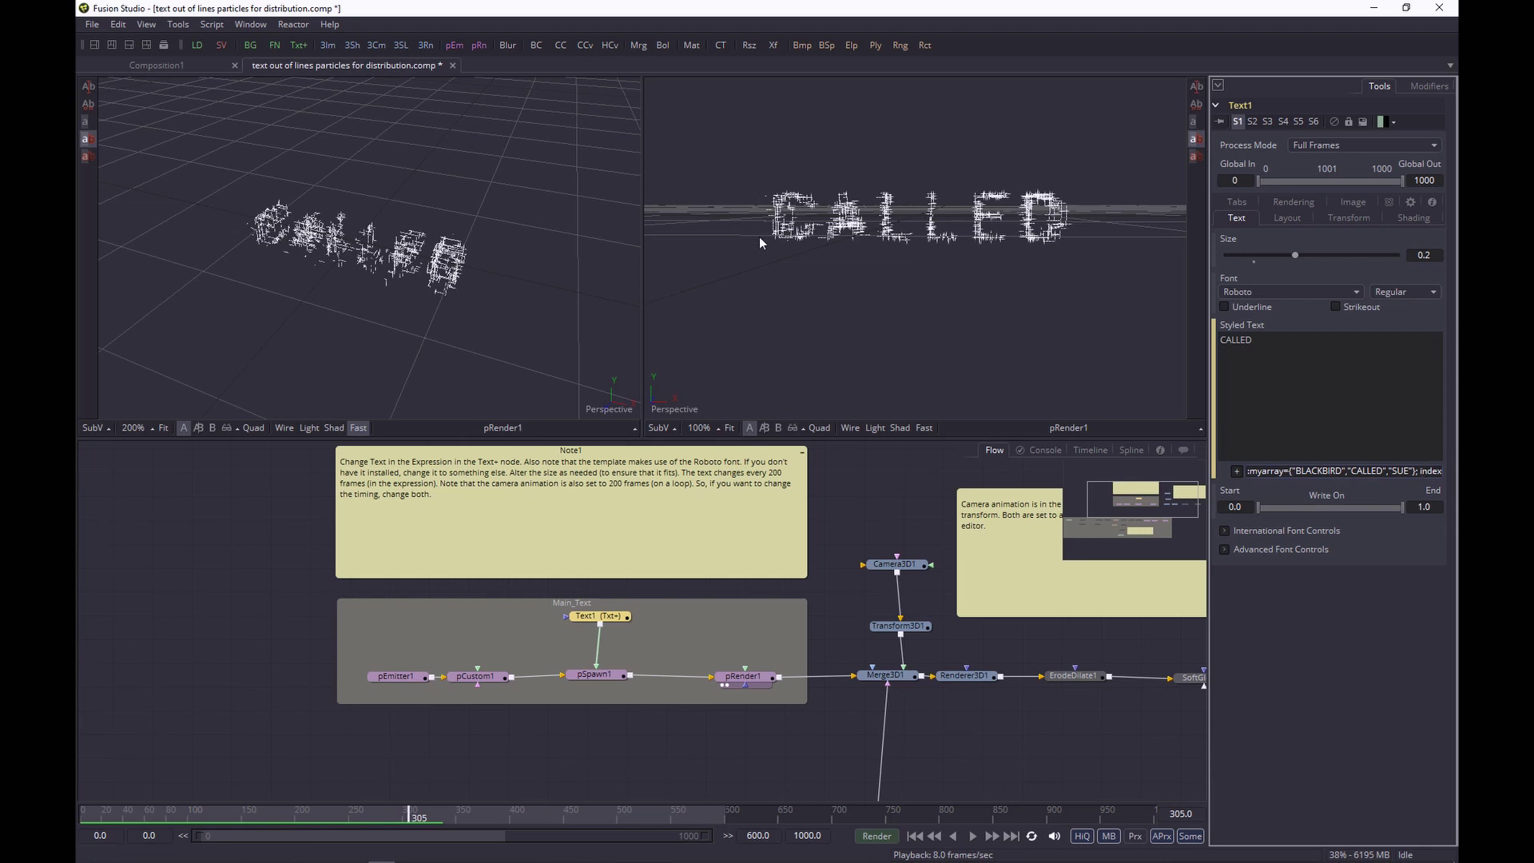
{"action": "left_click_drag", "start_coordinate": [1418, 468], "coordinate": [1451, 473]}
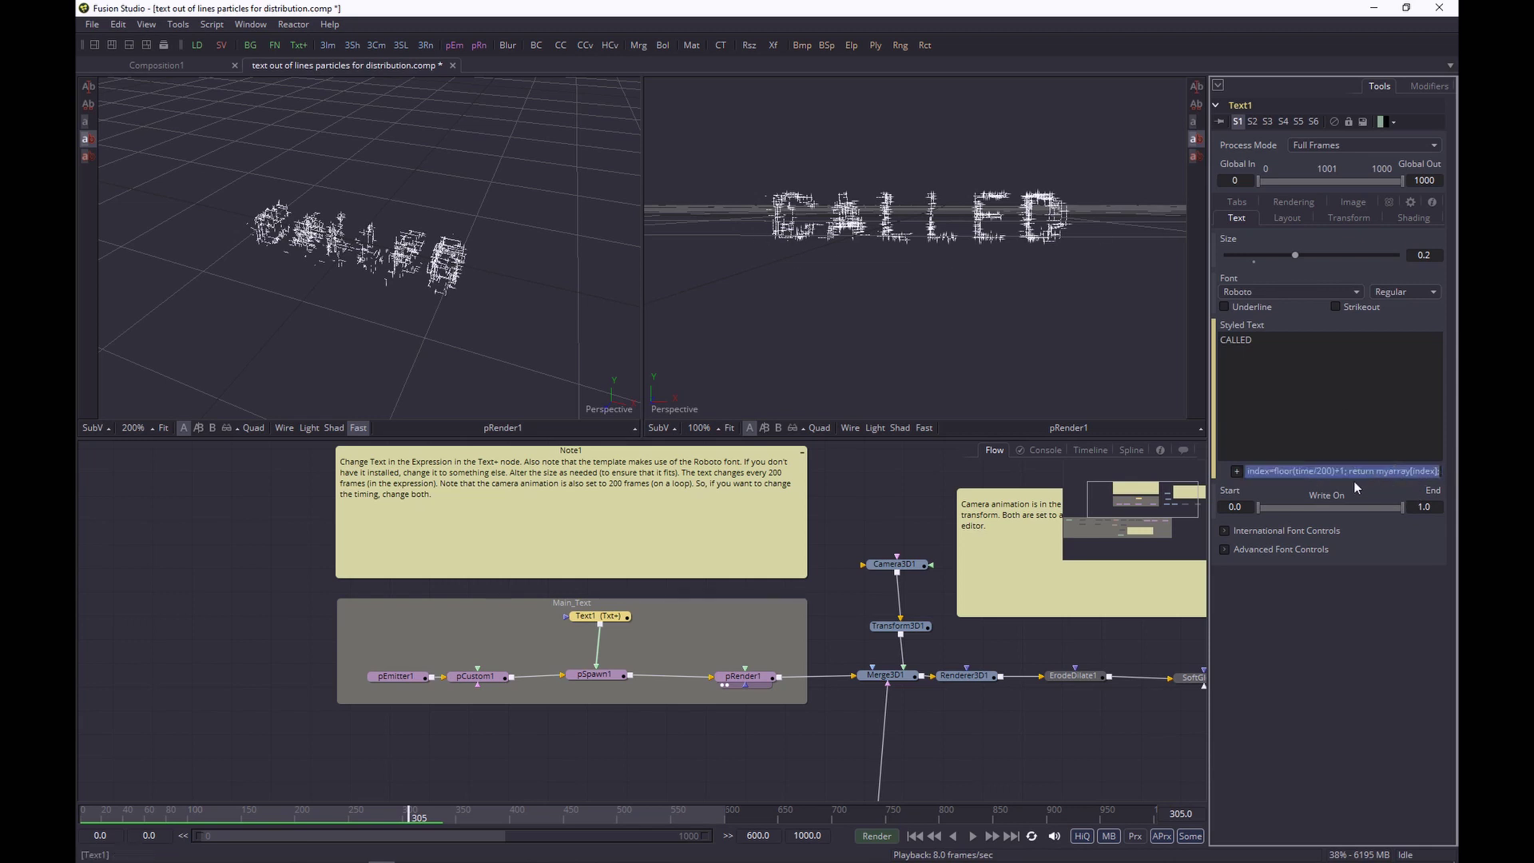
{"action": "left_click", "coordinate": [848, 573]}
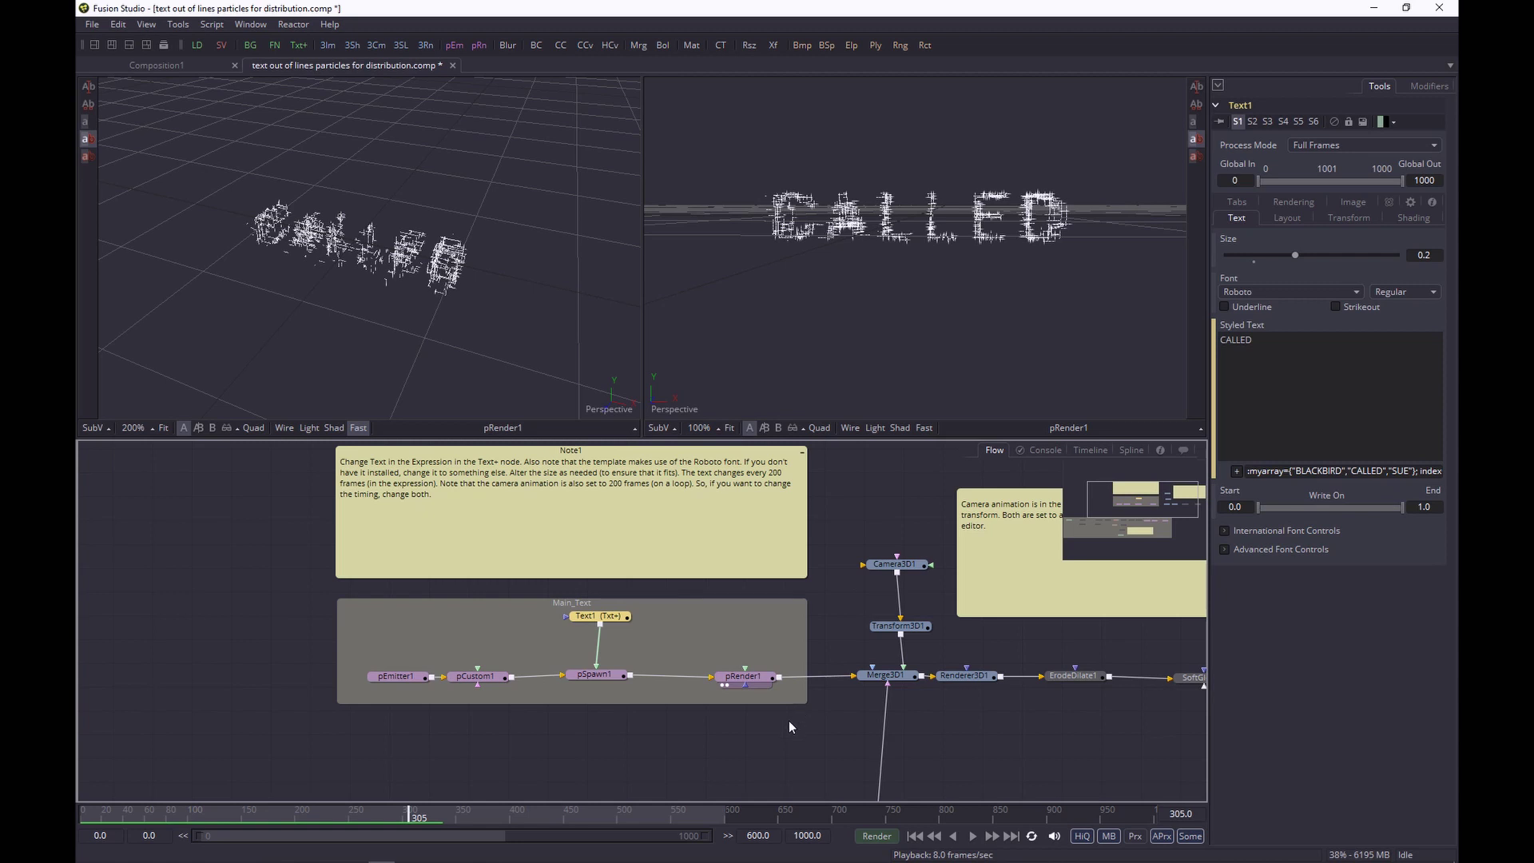
{"action": "left_click_drag", "start_coordinate": [789, 741], "coordinate": [793, 673]}
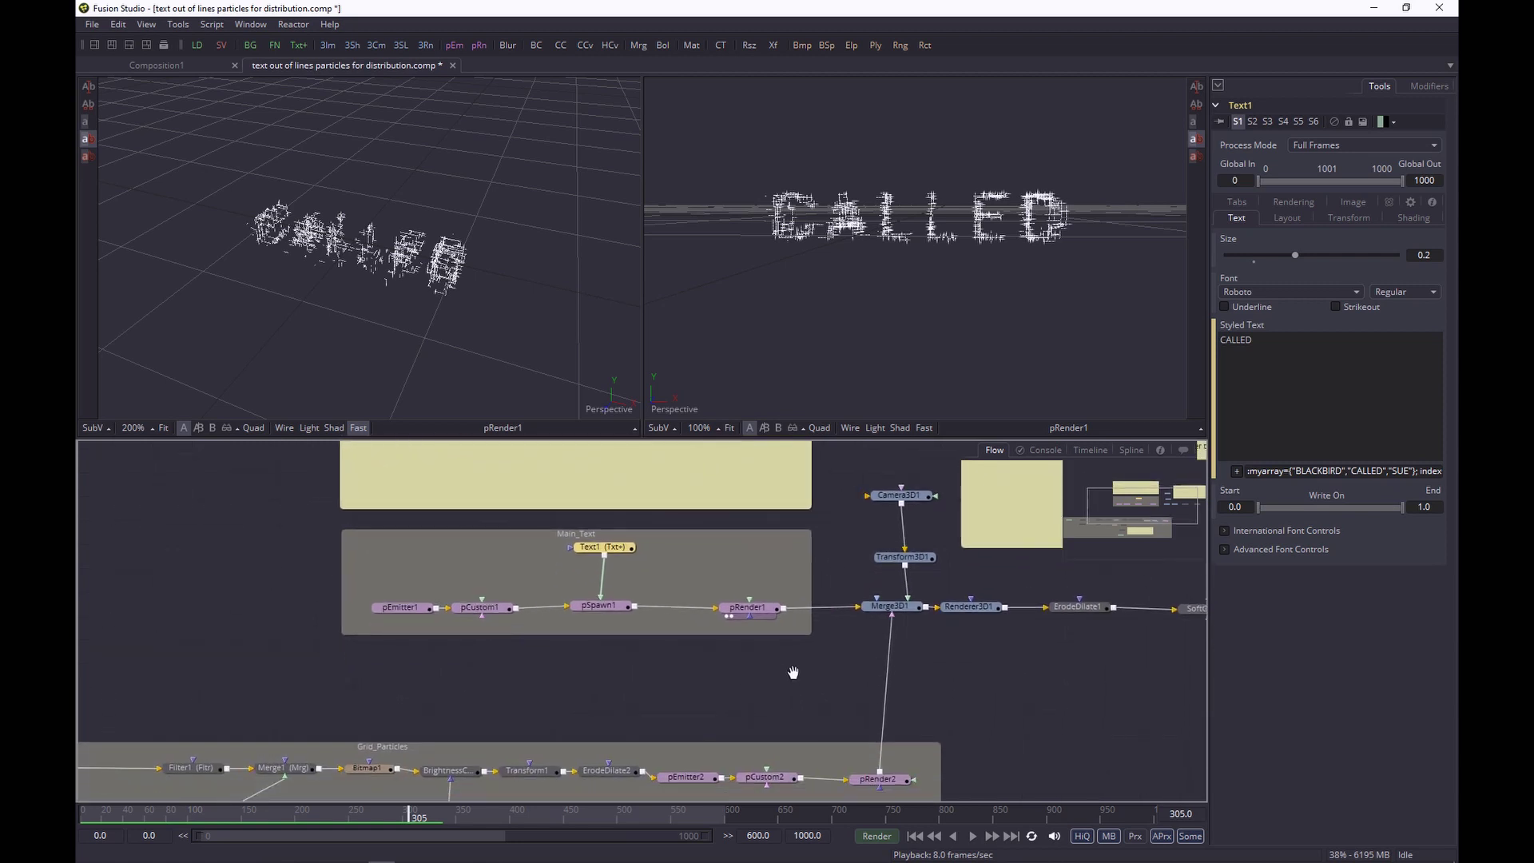
Step: Check pSpawn1's particle settings, then load Camera3D1 to show its settings and frustum
{"action": "left_click", "coordinate": [578, 615]}
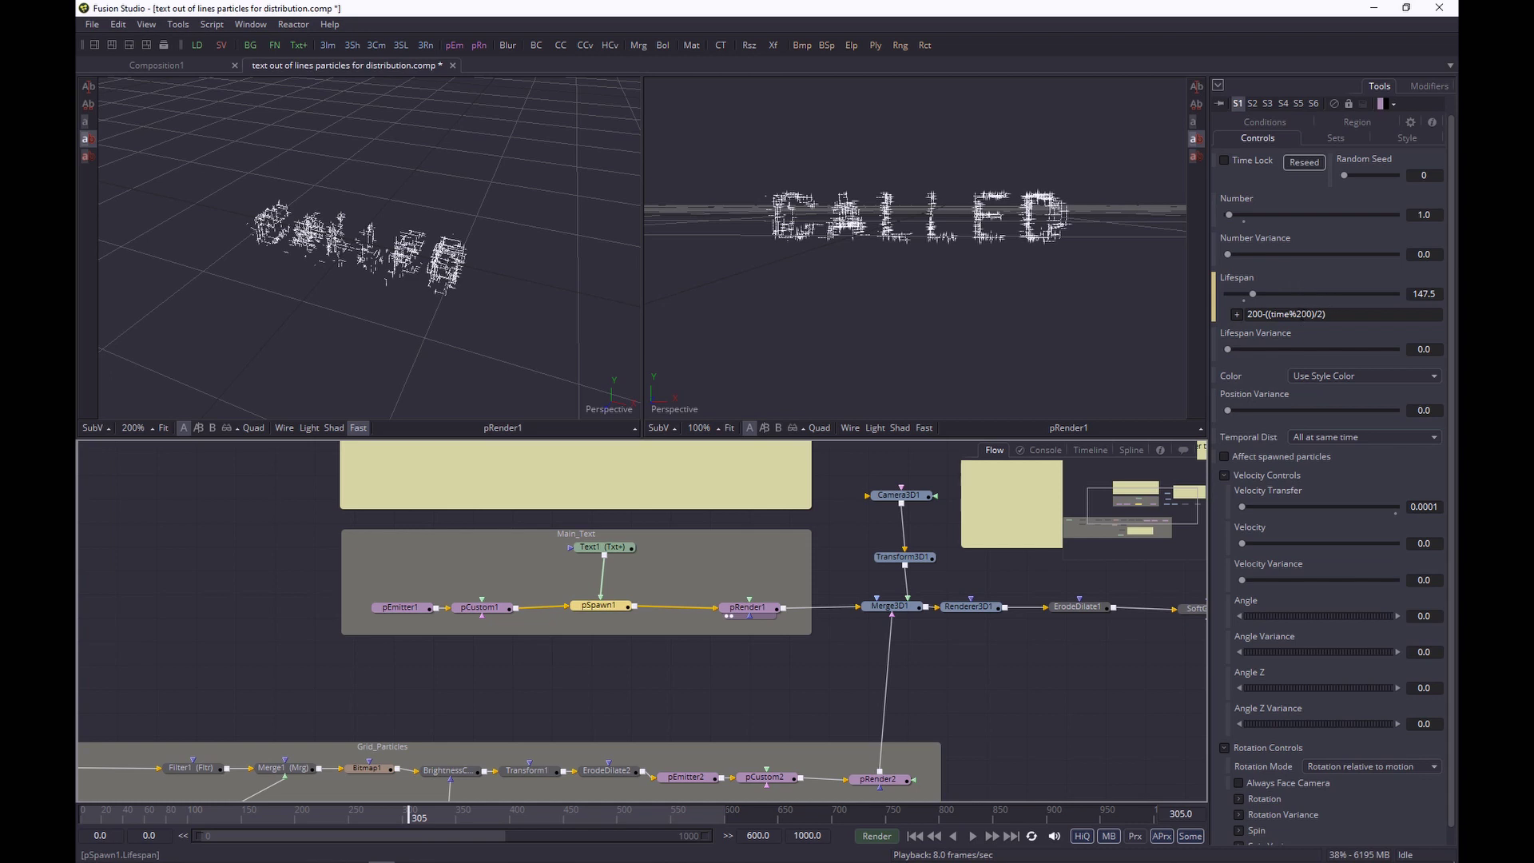
{"action": "left_click", "coordinate": [900, 500]}
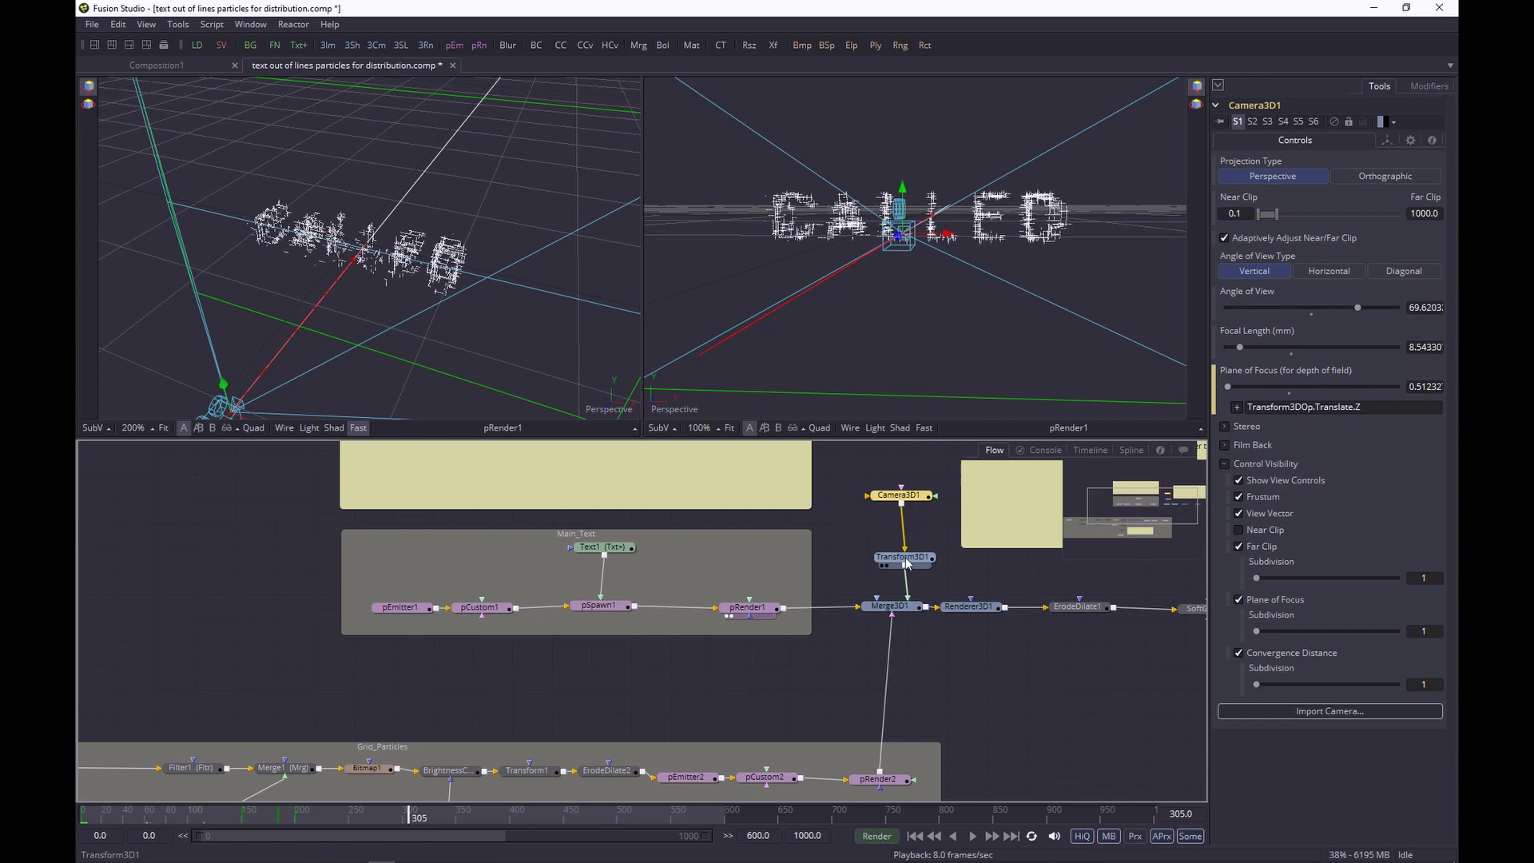
{"action": "left_click", "coordinate": [1130, 450]}
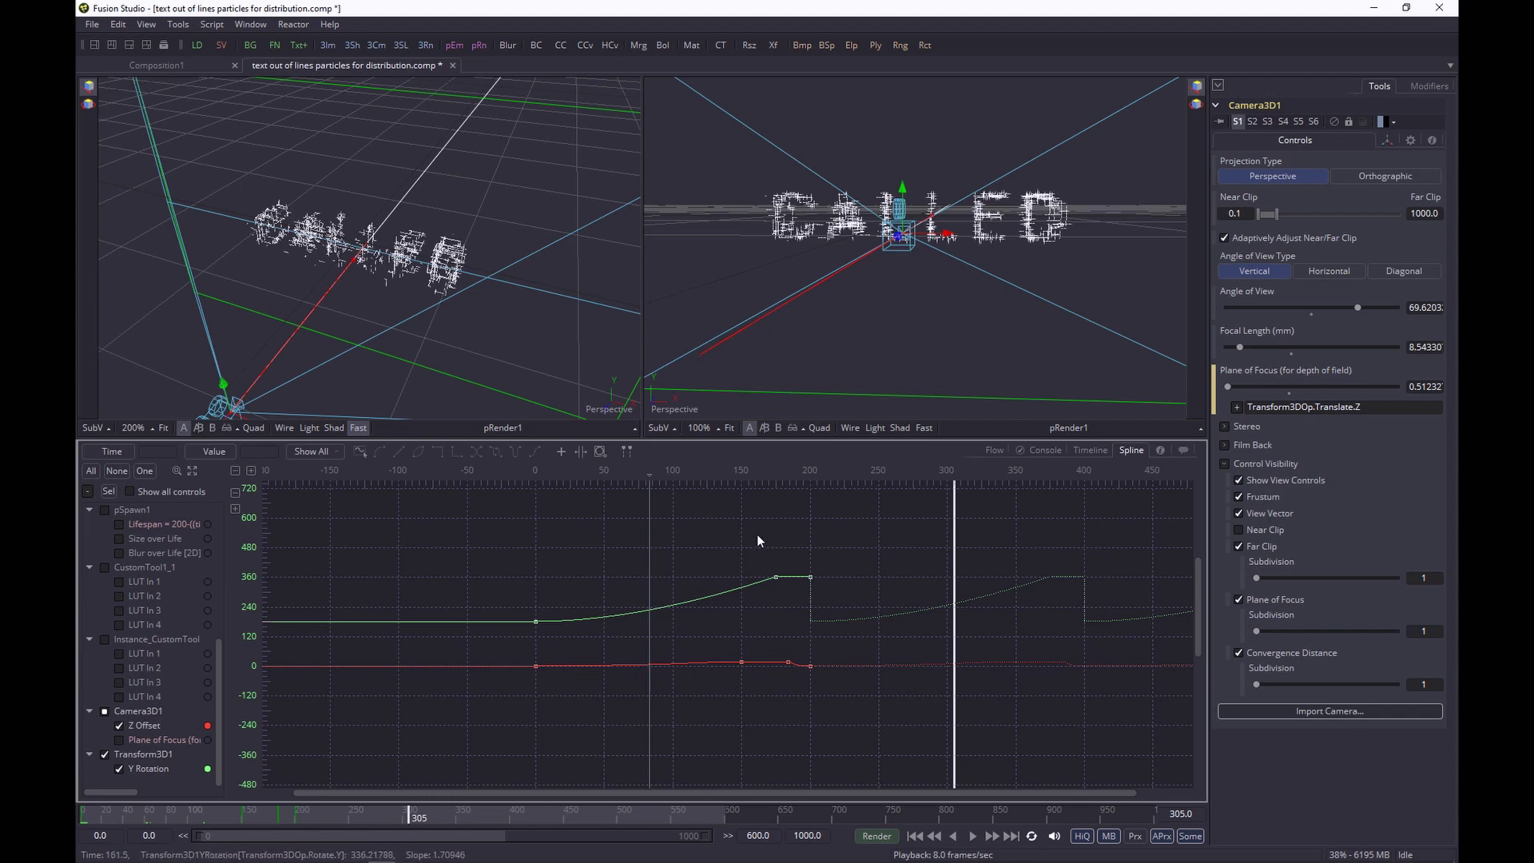
{"action": "left_click", "coordinate": [995, 453]}
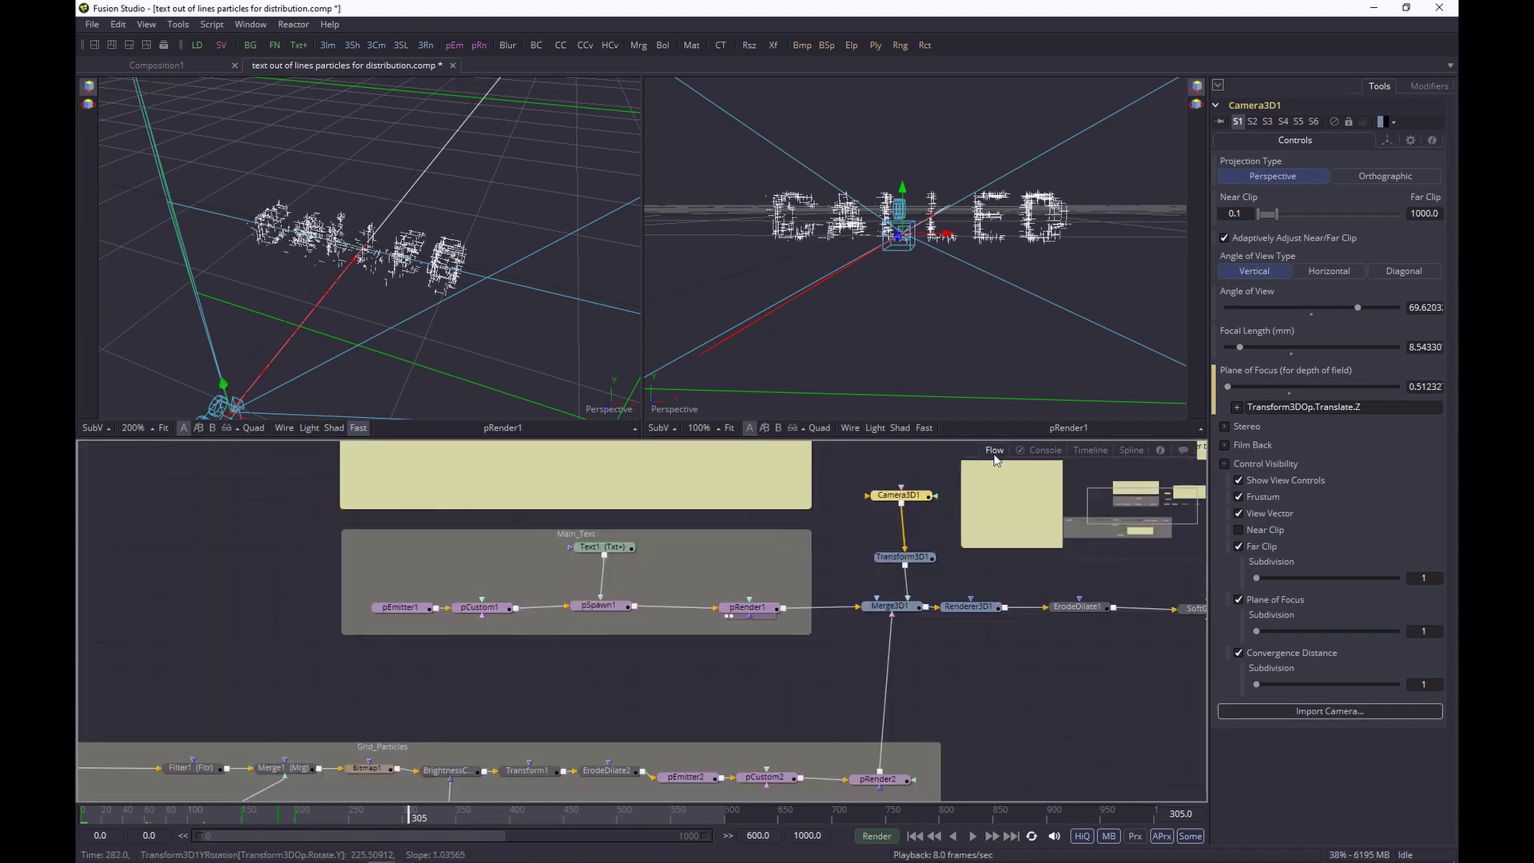
Step: Load Text1 to show its size 0.2, Roboto Regular font and styled word CALLED
{"action": "left_click", "coordinate": [604, 547]}
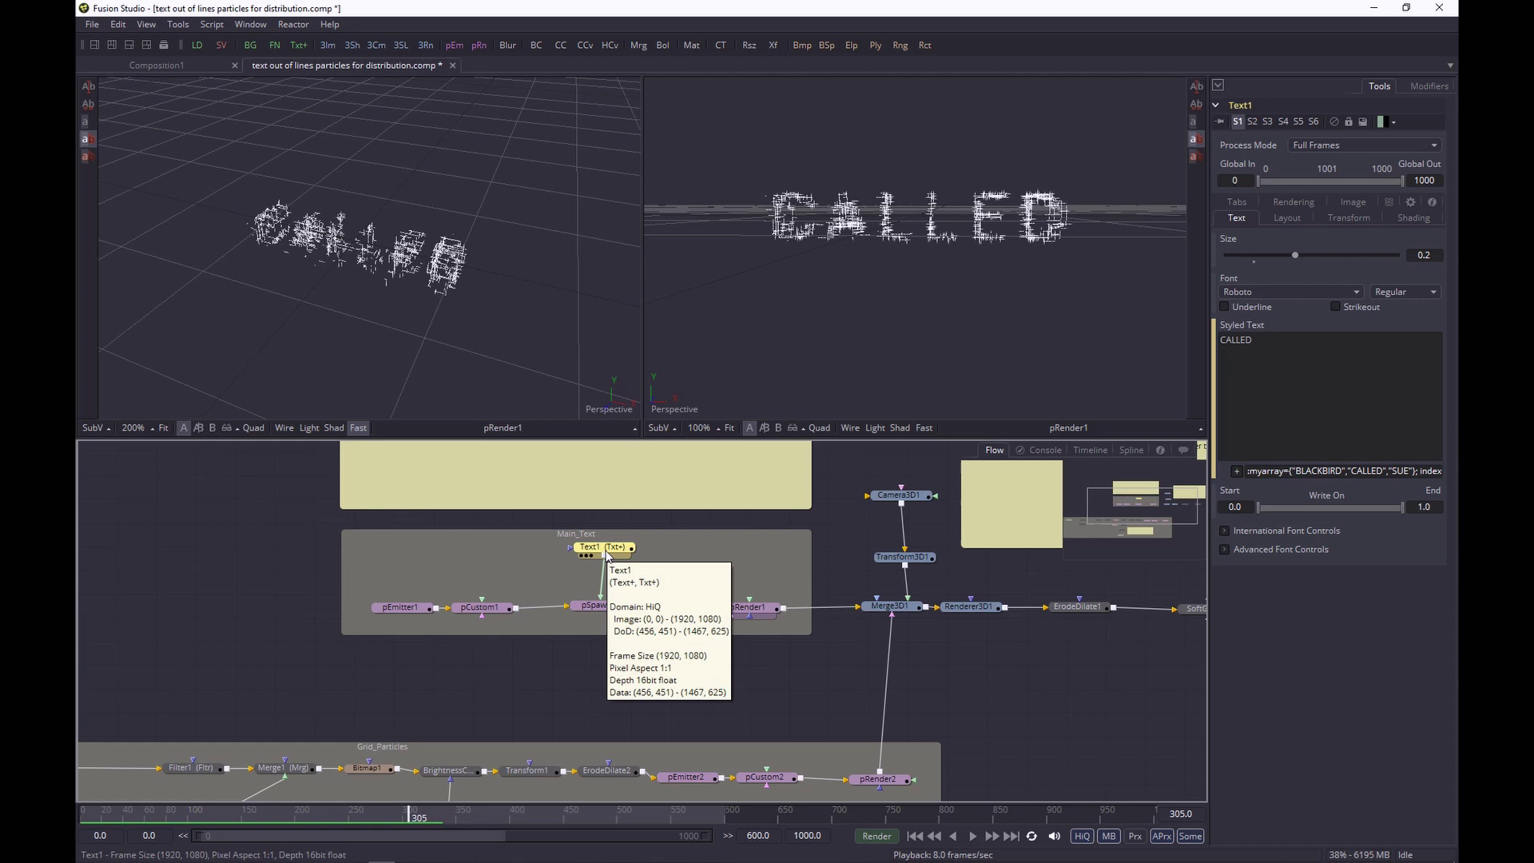
Step: View Text1's flat word CALLED in the left viewer, then pan to the Main_Text nodes and select pEmitter1
{"action": "key", "text": "1"}
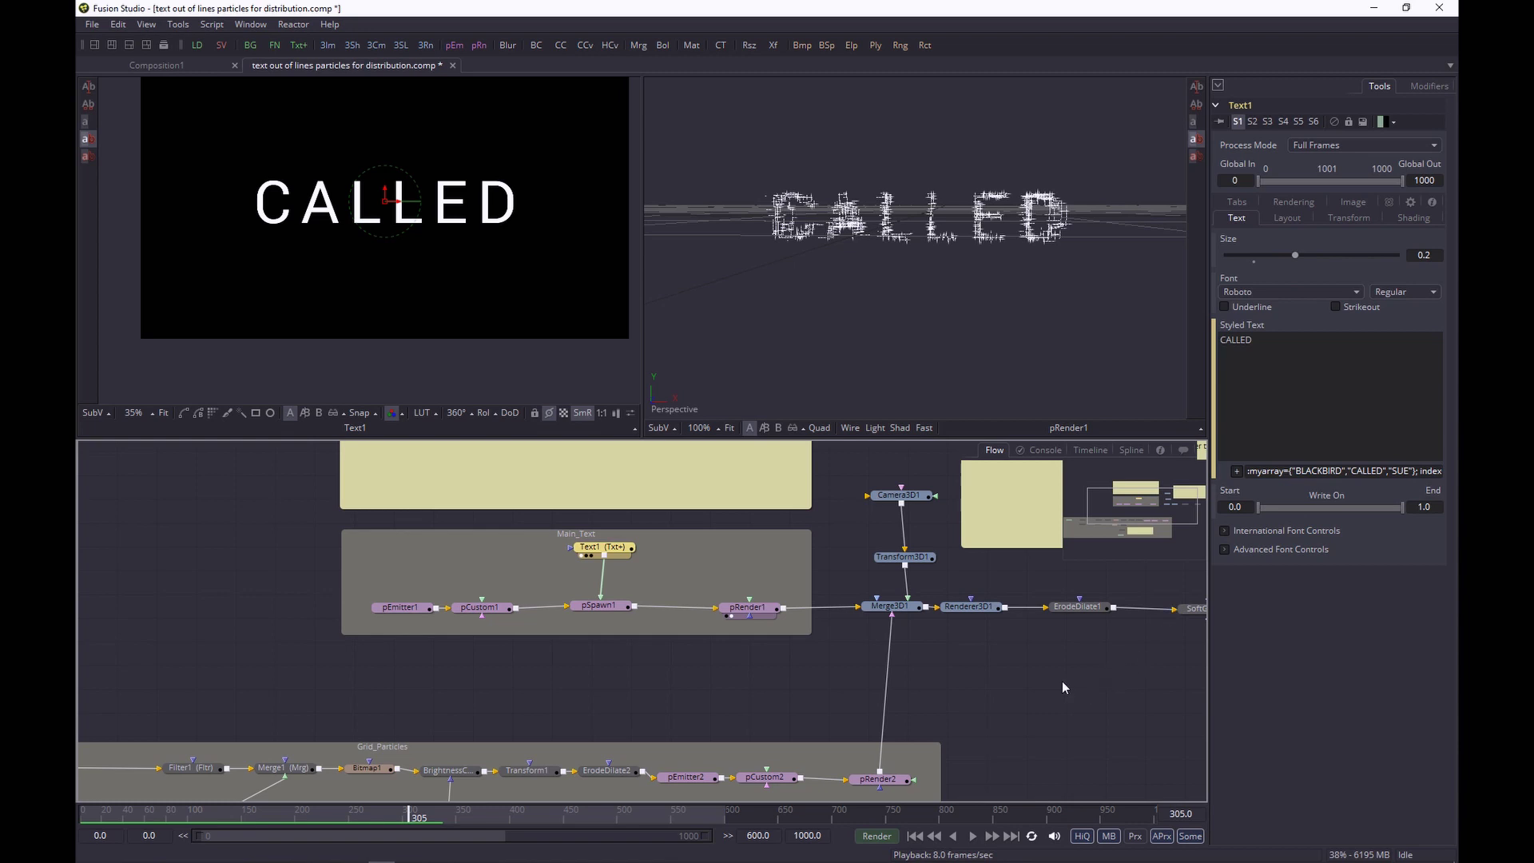
{"action": "left_click_drag", "start_coordinate": [1062, 680], "coordinate": [1124, 686]}
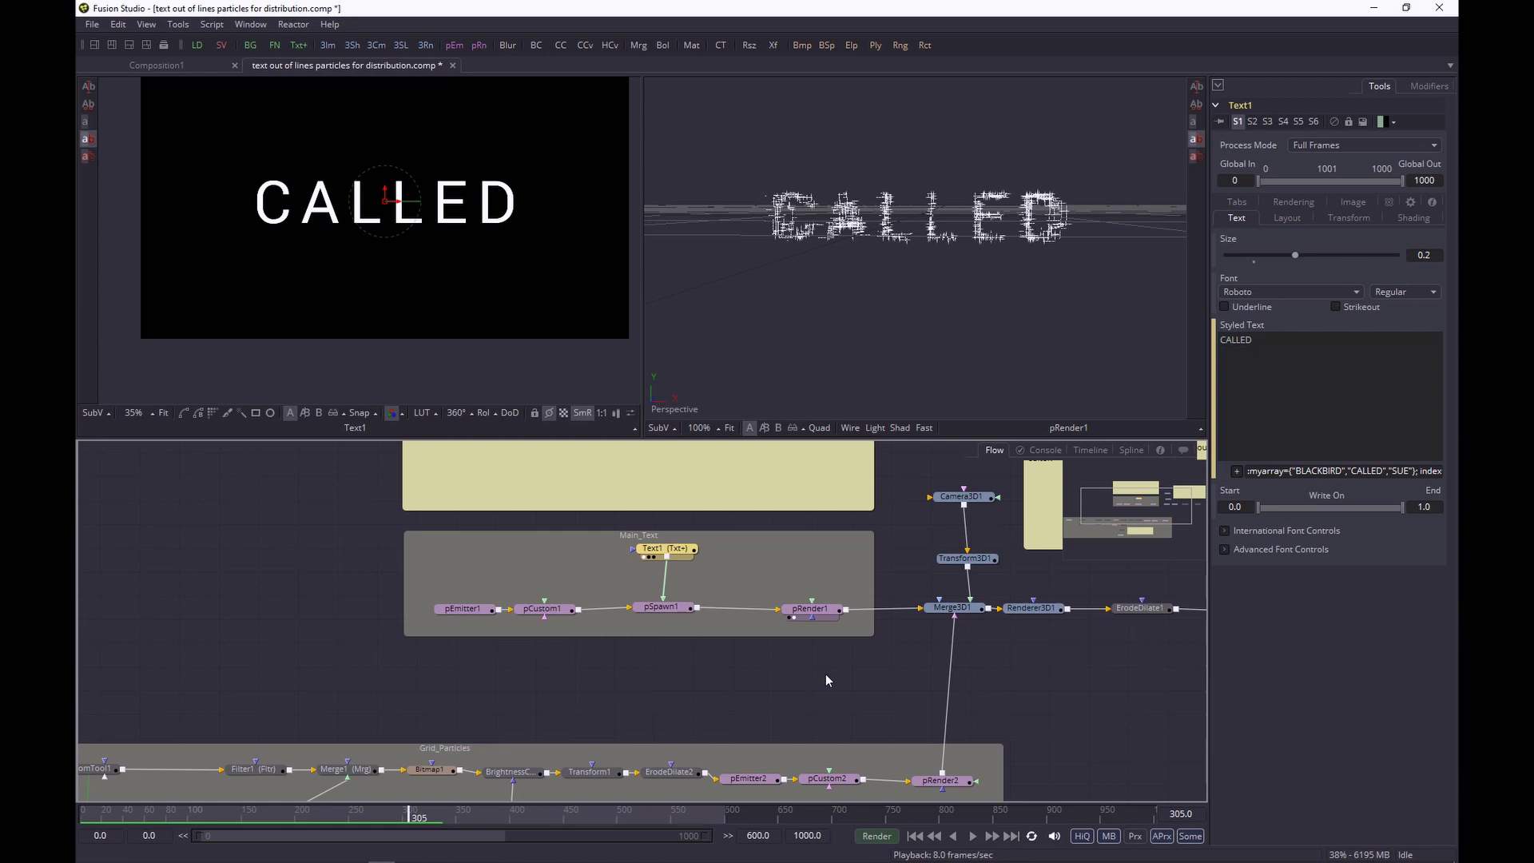
{"action": "left_click", "coordinate": [462, 609]}
Step: Try a magenta pSpawn1 line colour (Green 0.086), view SoftGlow1, then undo back to white
{"action": "left_click", "coordinate": [543, 609]}
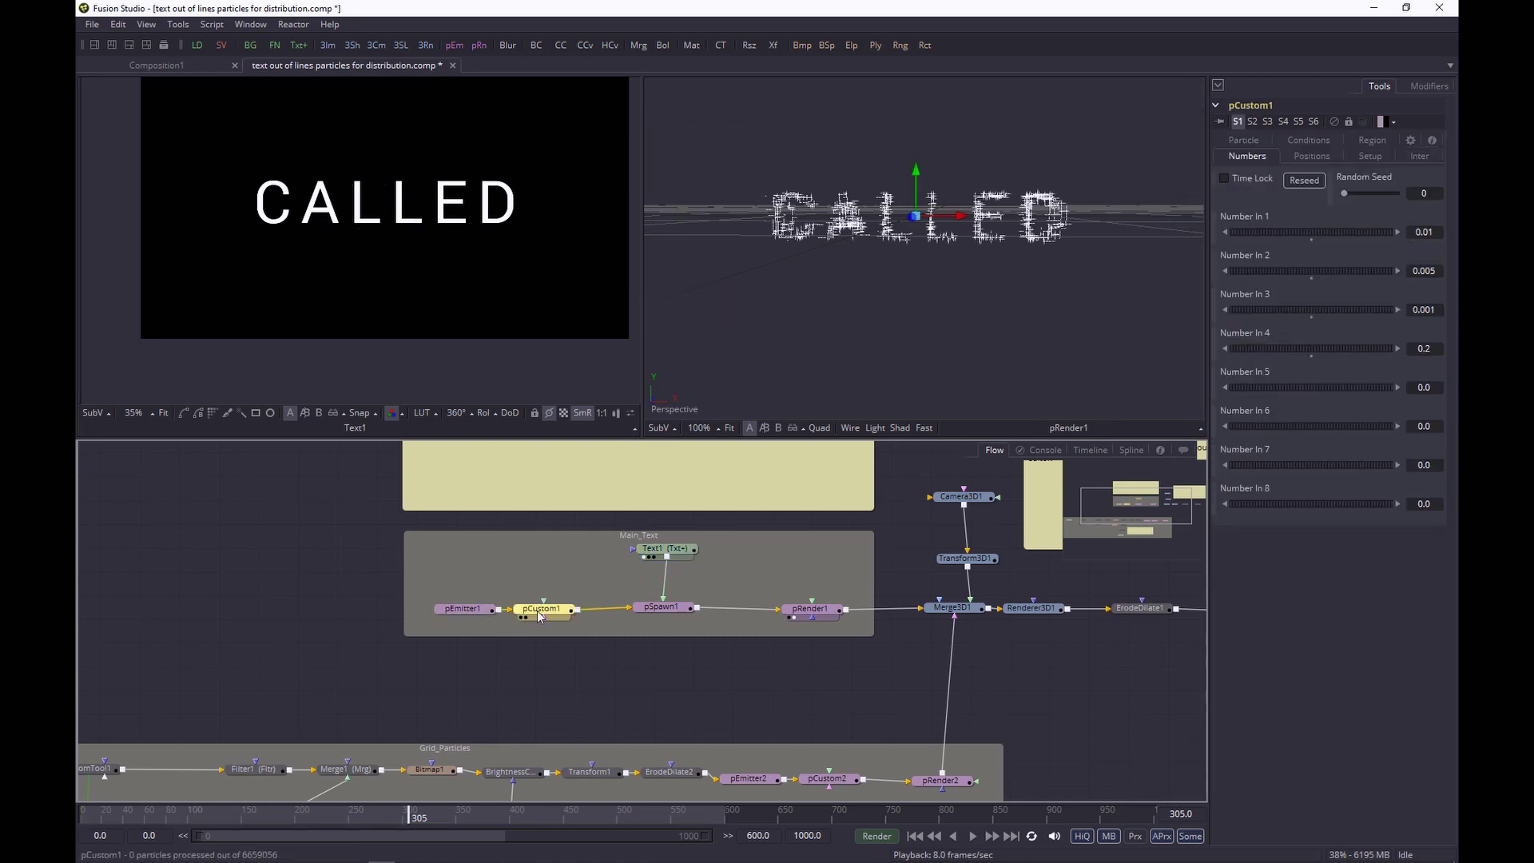
{"action": "left_click", "coordinate": [679, 607]}
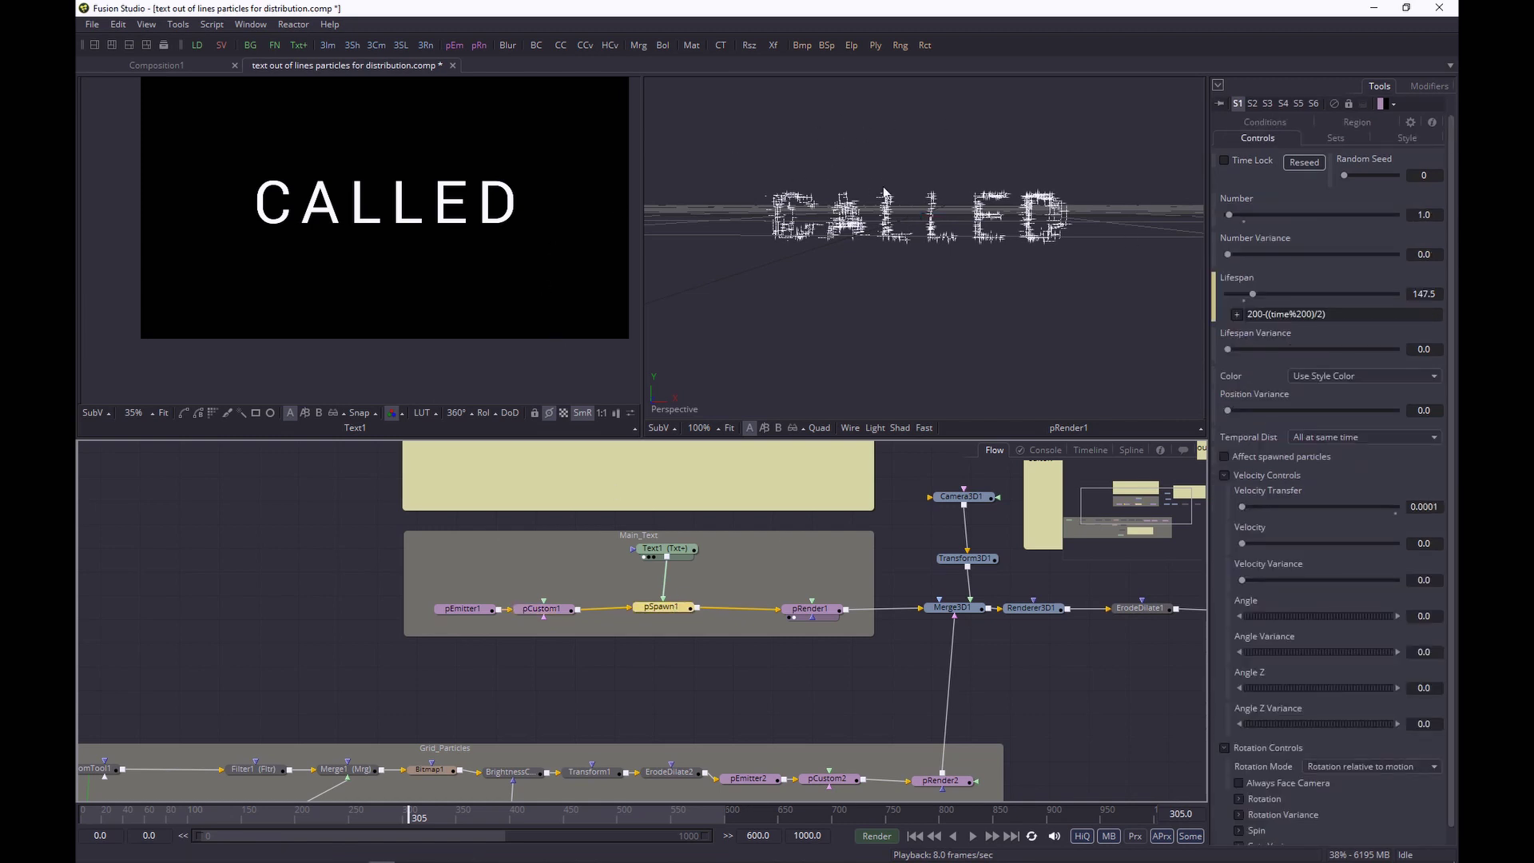
{"action": "left_click", "coordinate": [1408, 138]}
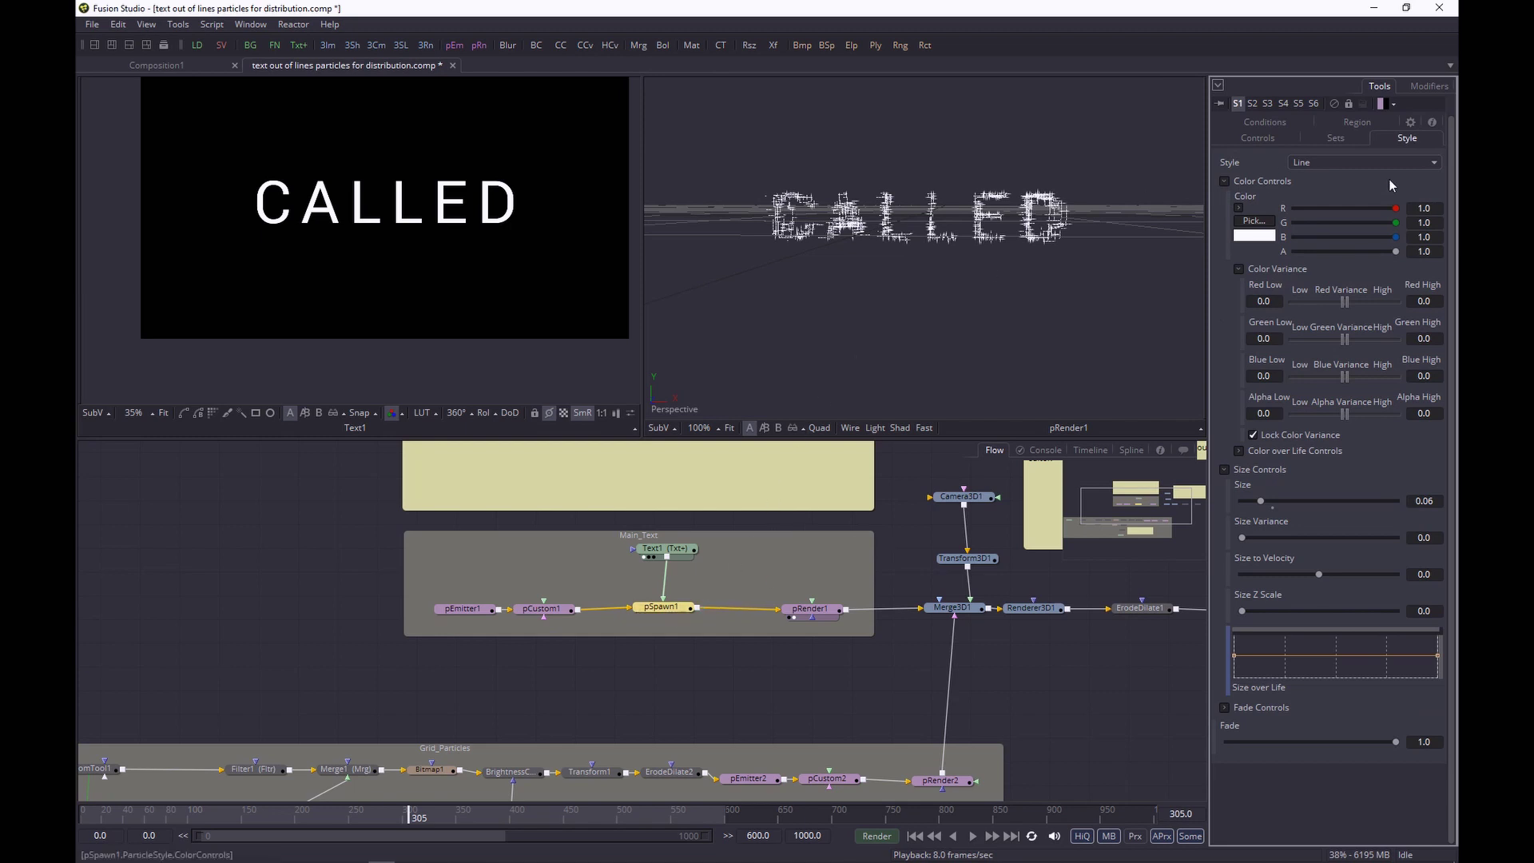
{"action": "left_click_drag", "start_coordinate": [1396, 224], "coordinate": [1303, 224]}
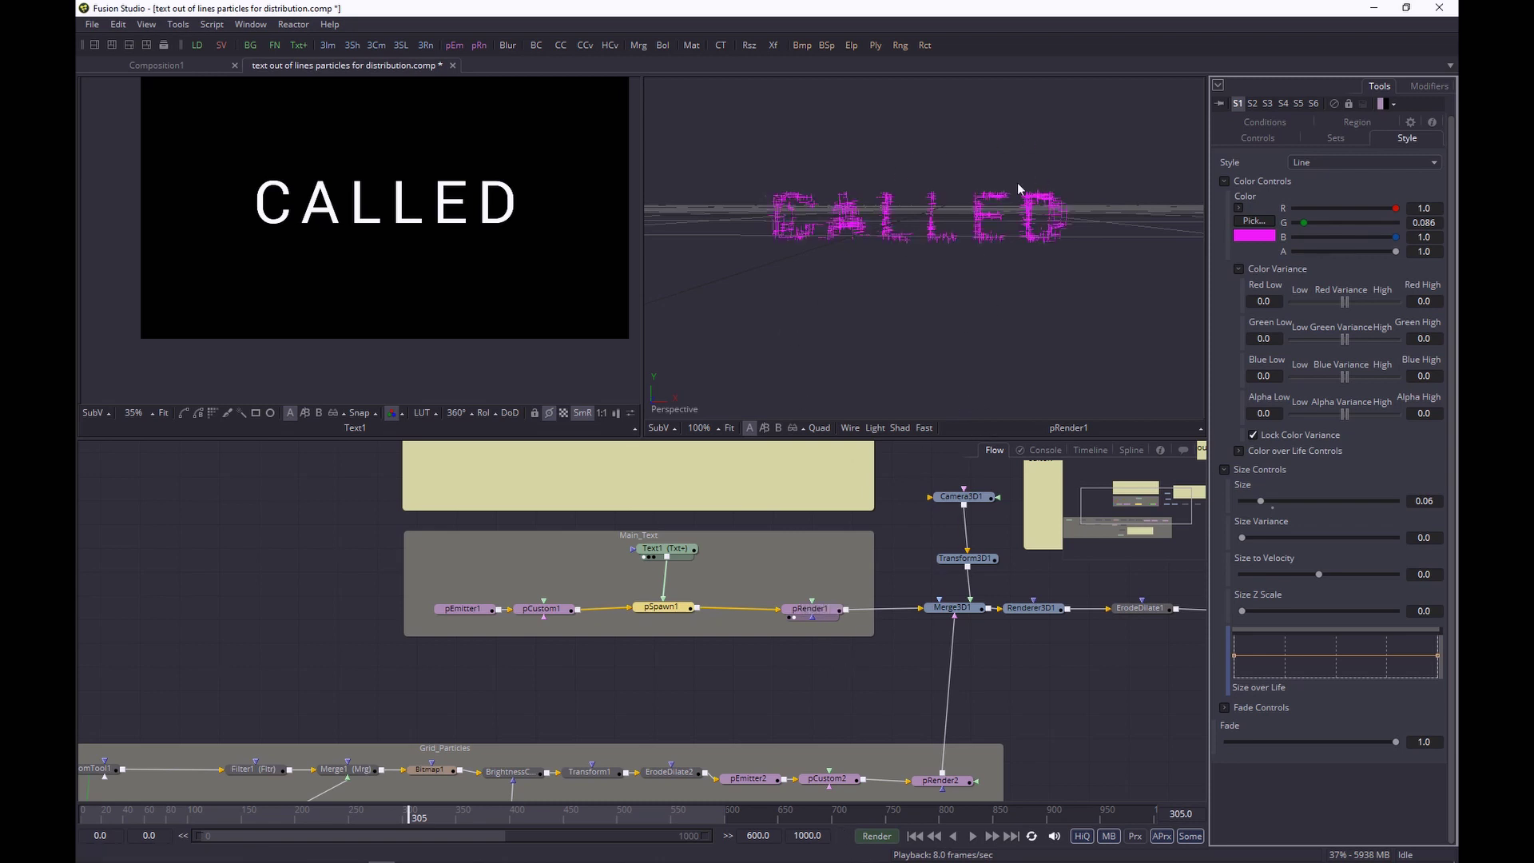
{"action": "left_click_drag", "start_coordinate": [1033, 675], "coordinate": [551, 652]}
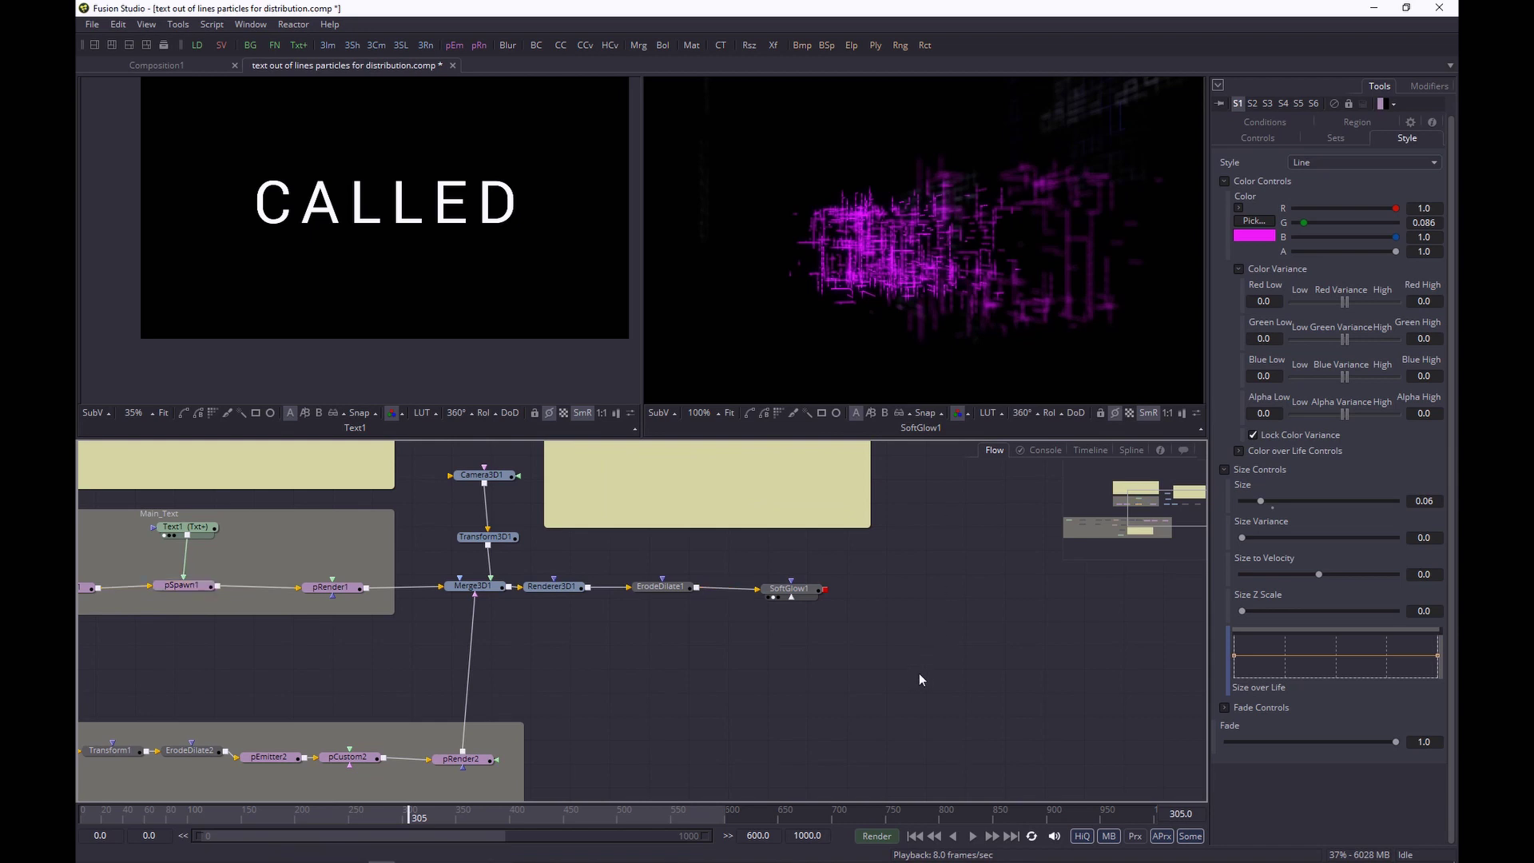
{"action": "key", "text": "ctrl+z"}
Step: View FastNoise1's noise (Detail 2.0, Contrast 0.222, Scale 10.94) in the left viewer
{"action": "left_click_drag", "start_coordinate": [747, 709], "coordinate": [948, 570]}
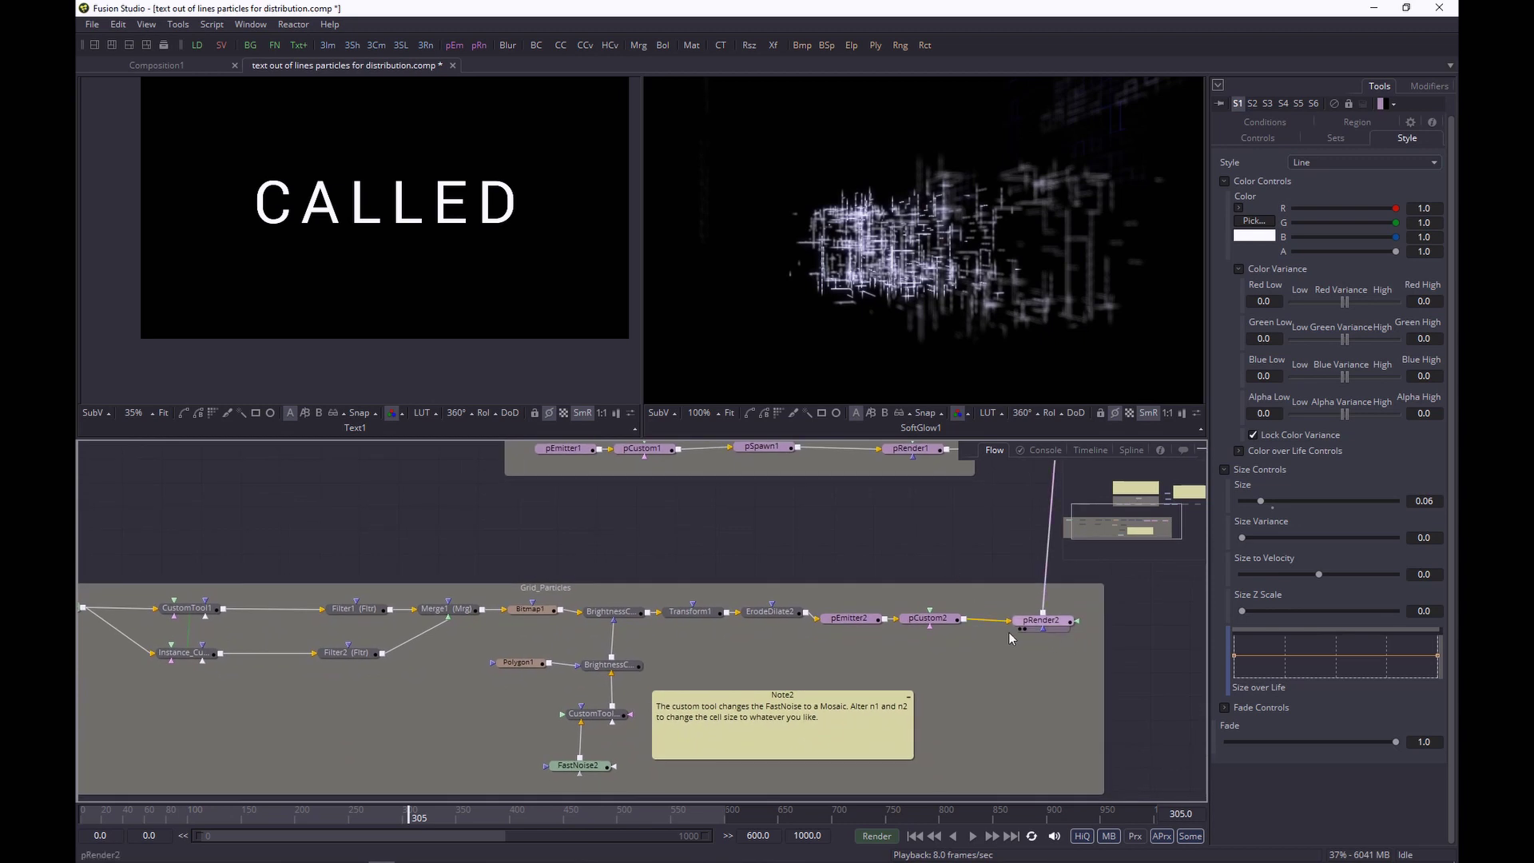
{"action": "left_click_drag", "start_coordinate": [310, 550], "coordinate": [445, 538]}
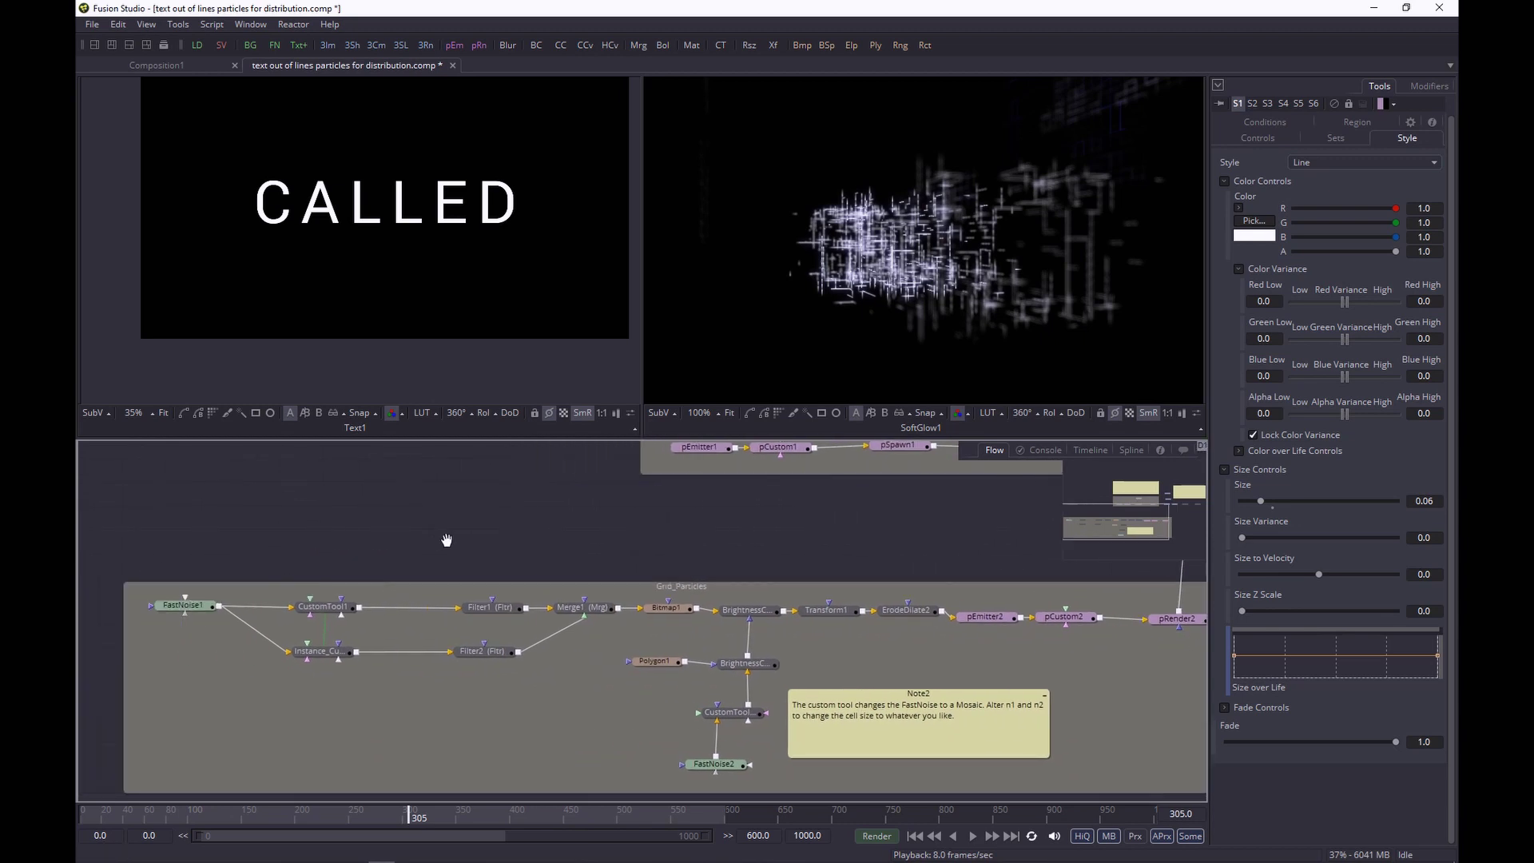
{"action": "left_click", "coordinate": [183, 608]}
{"action": "key", "text": "1"}
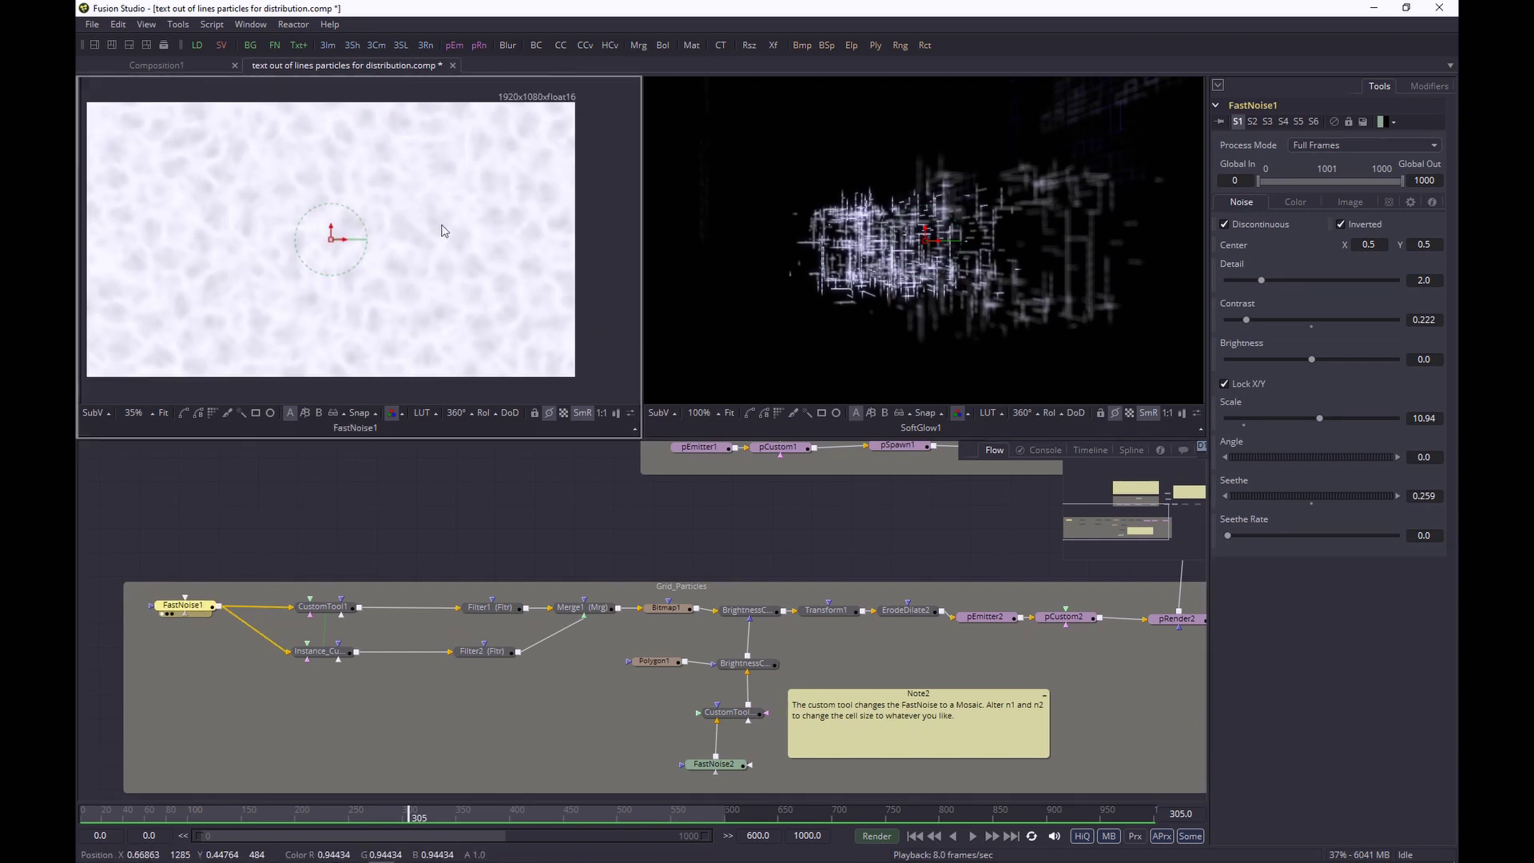
Step: Step through CustomTool1's mosaic expressions, Filter1, Merge1 and the brightness-adjusted grid lines in the left viewer
{"action": "left_click", "coordinate": [343, 610]}
{"action": "key", "text": "1"}
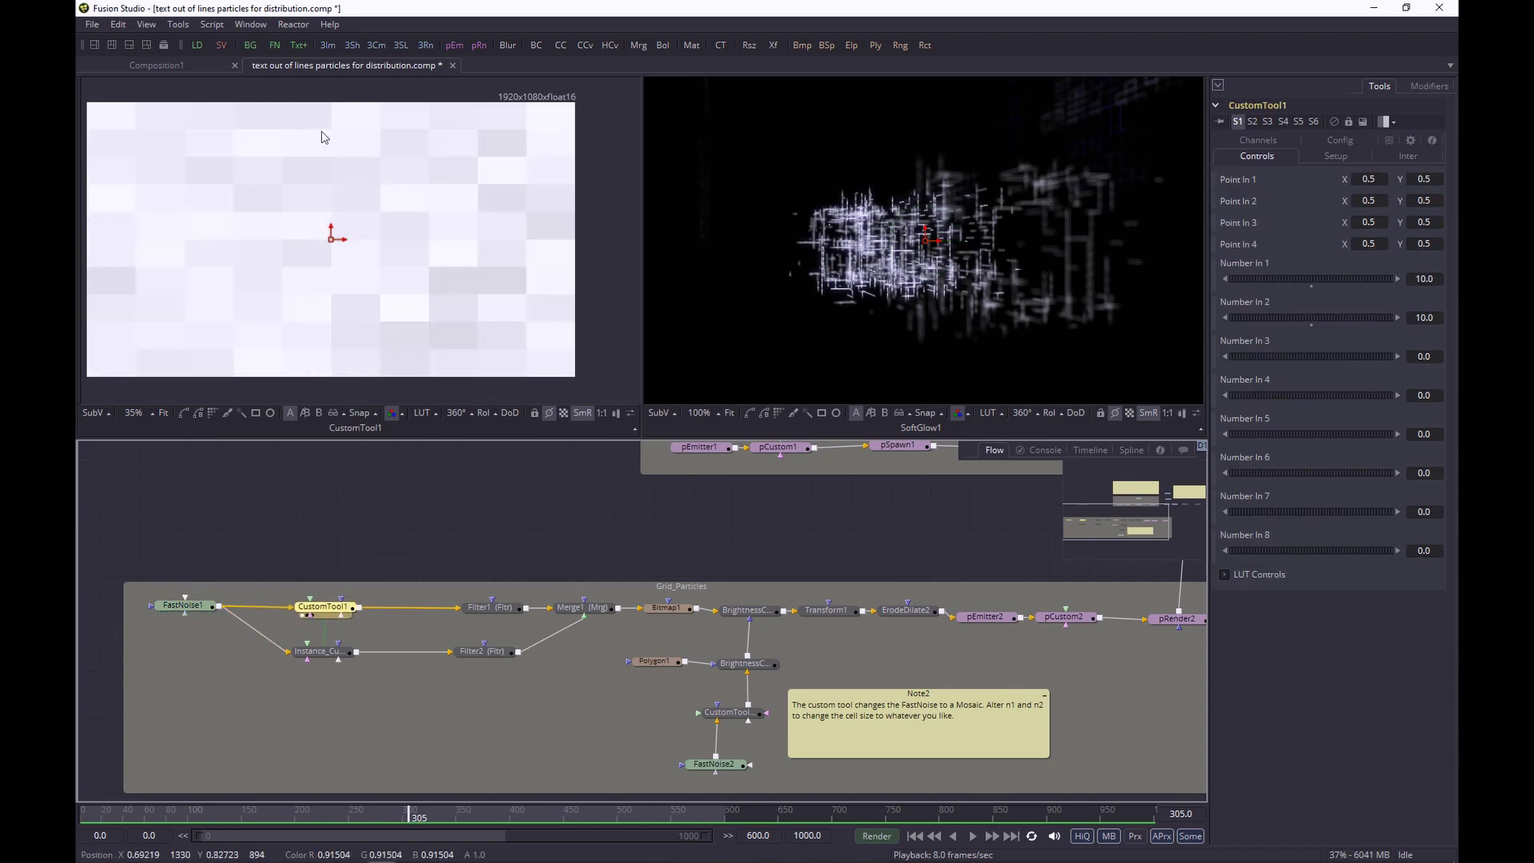
{"action": "left_click", "coordinate": [1261, 140]}
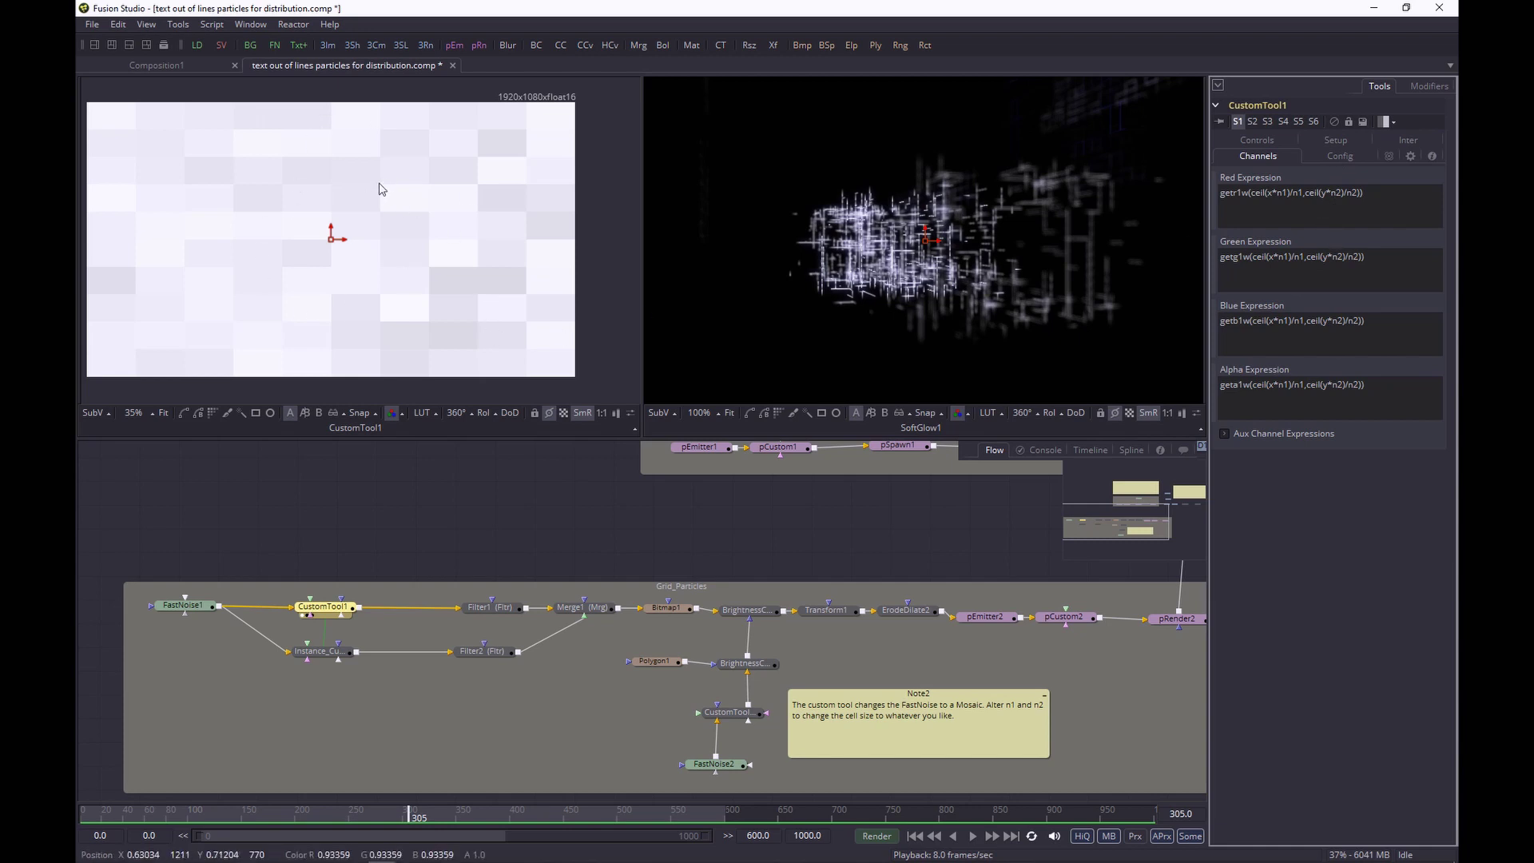
{"action": "left_click", "coordinate": [470, 617]}
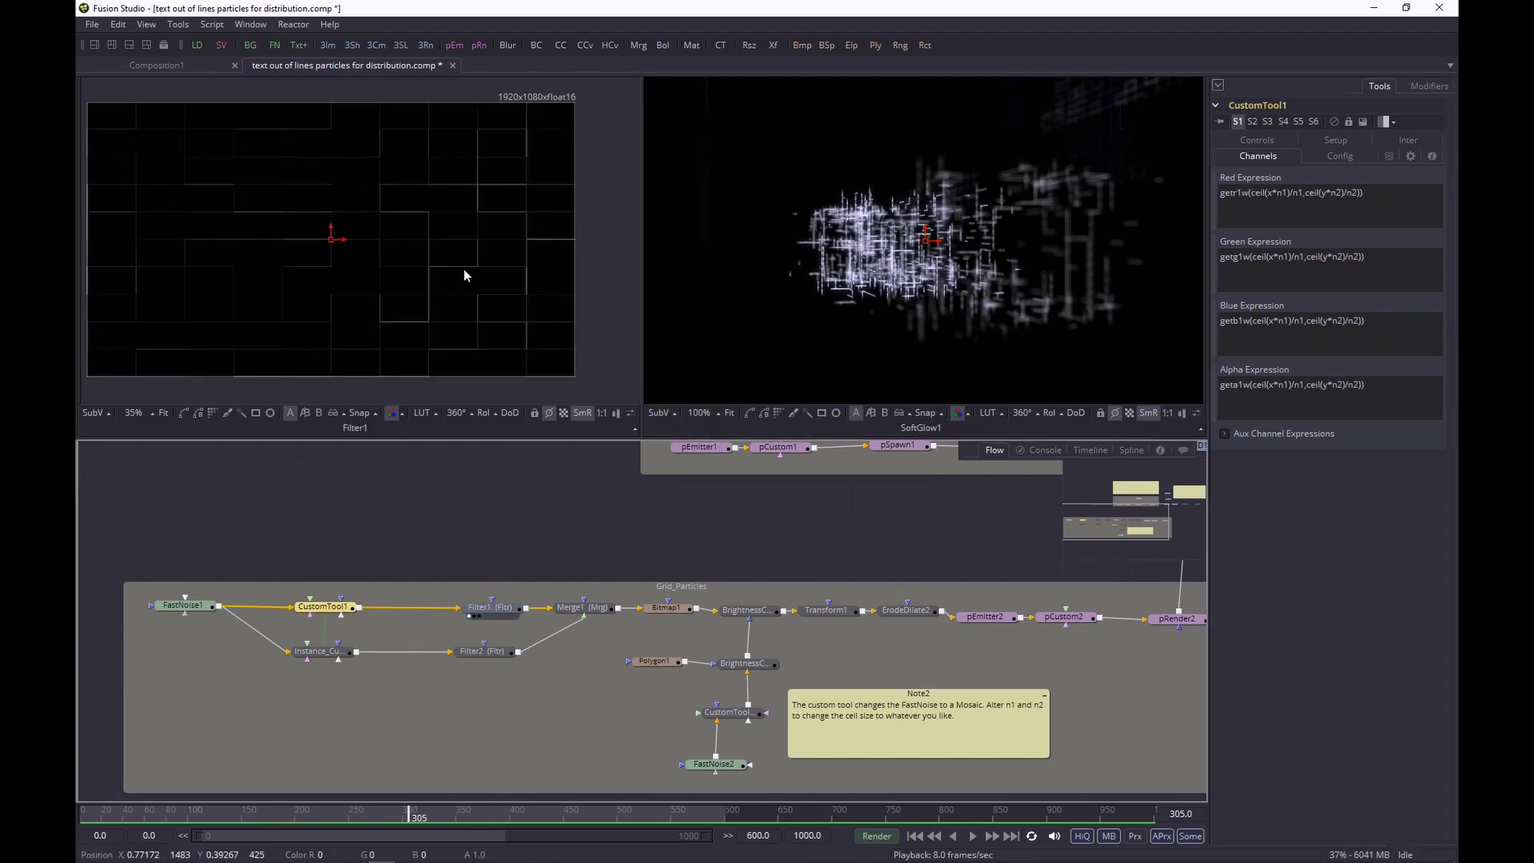
{"action": "left_click", "coordinate": [563, 616]}
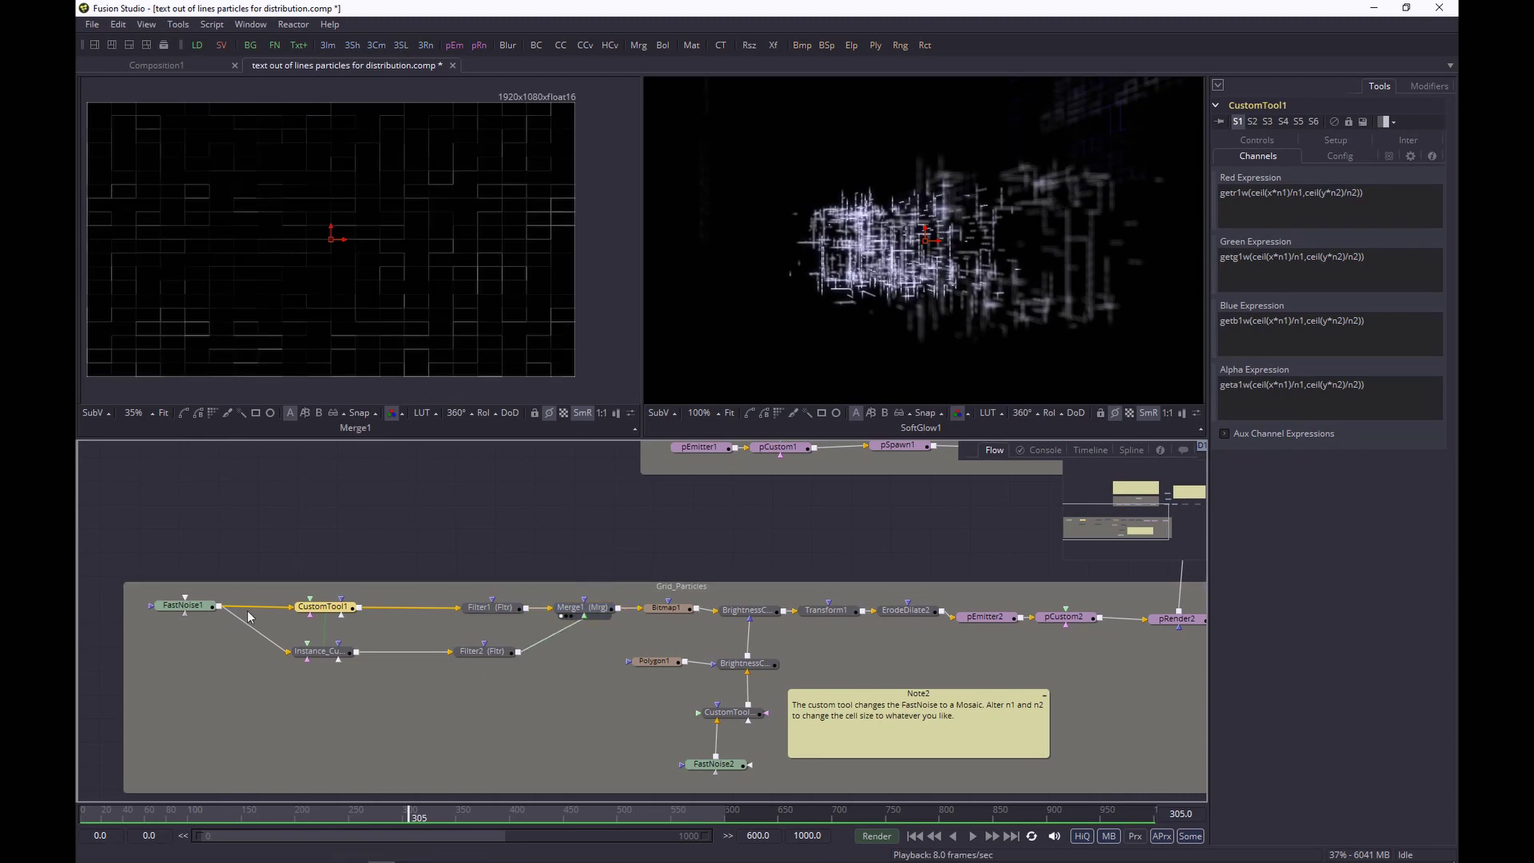
{"action": "left_click", "coordinate": [732, 618]}
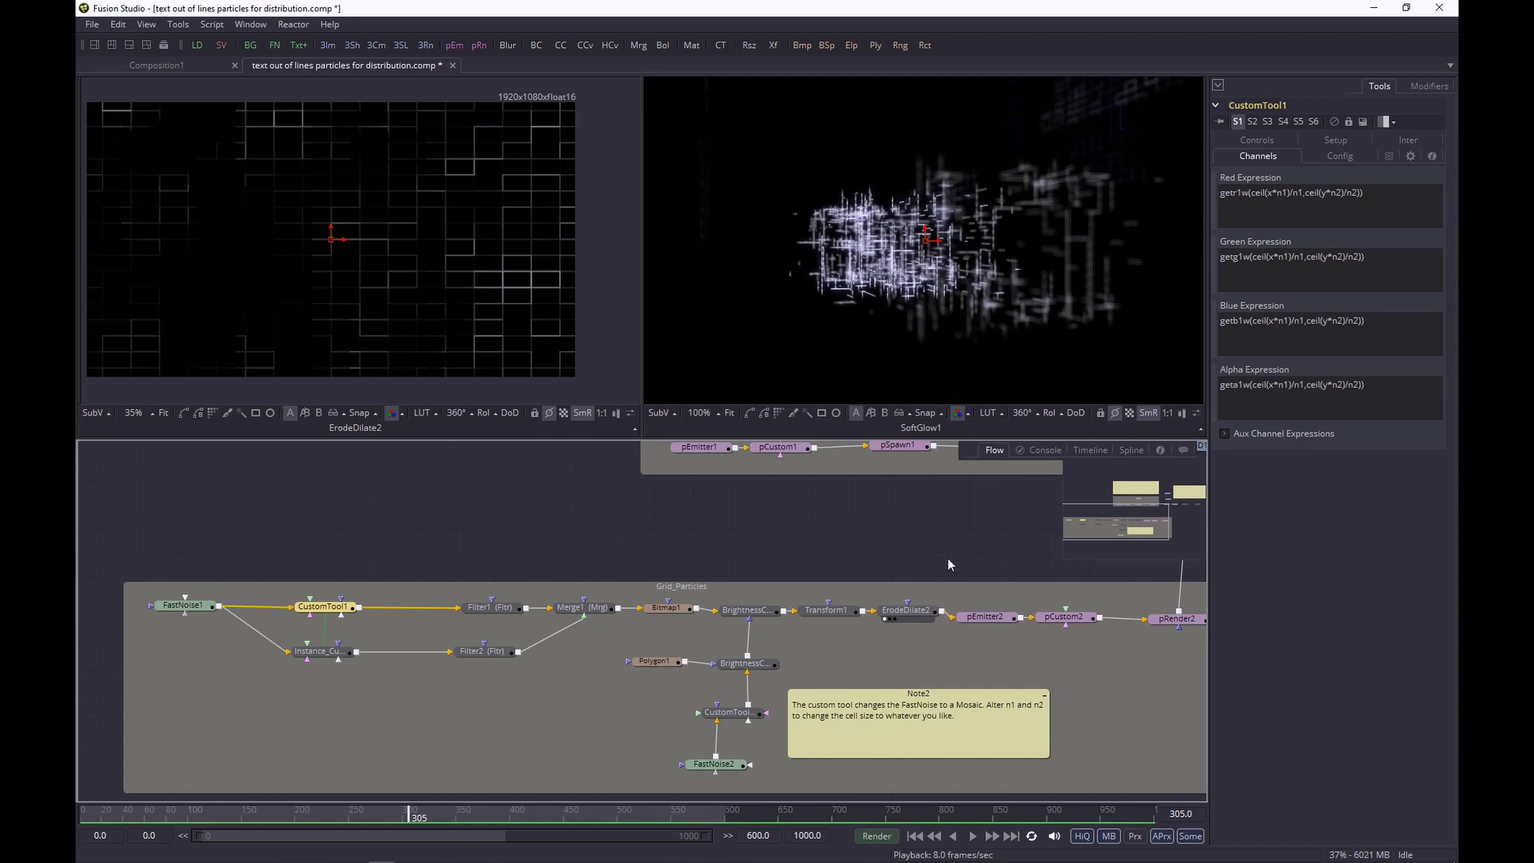
{"action": "scroll", "coordinate": [949, 564], "scroll_direction": "right", "scroll_amount": 5}
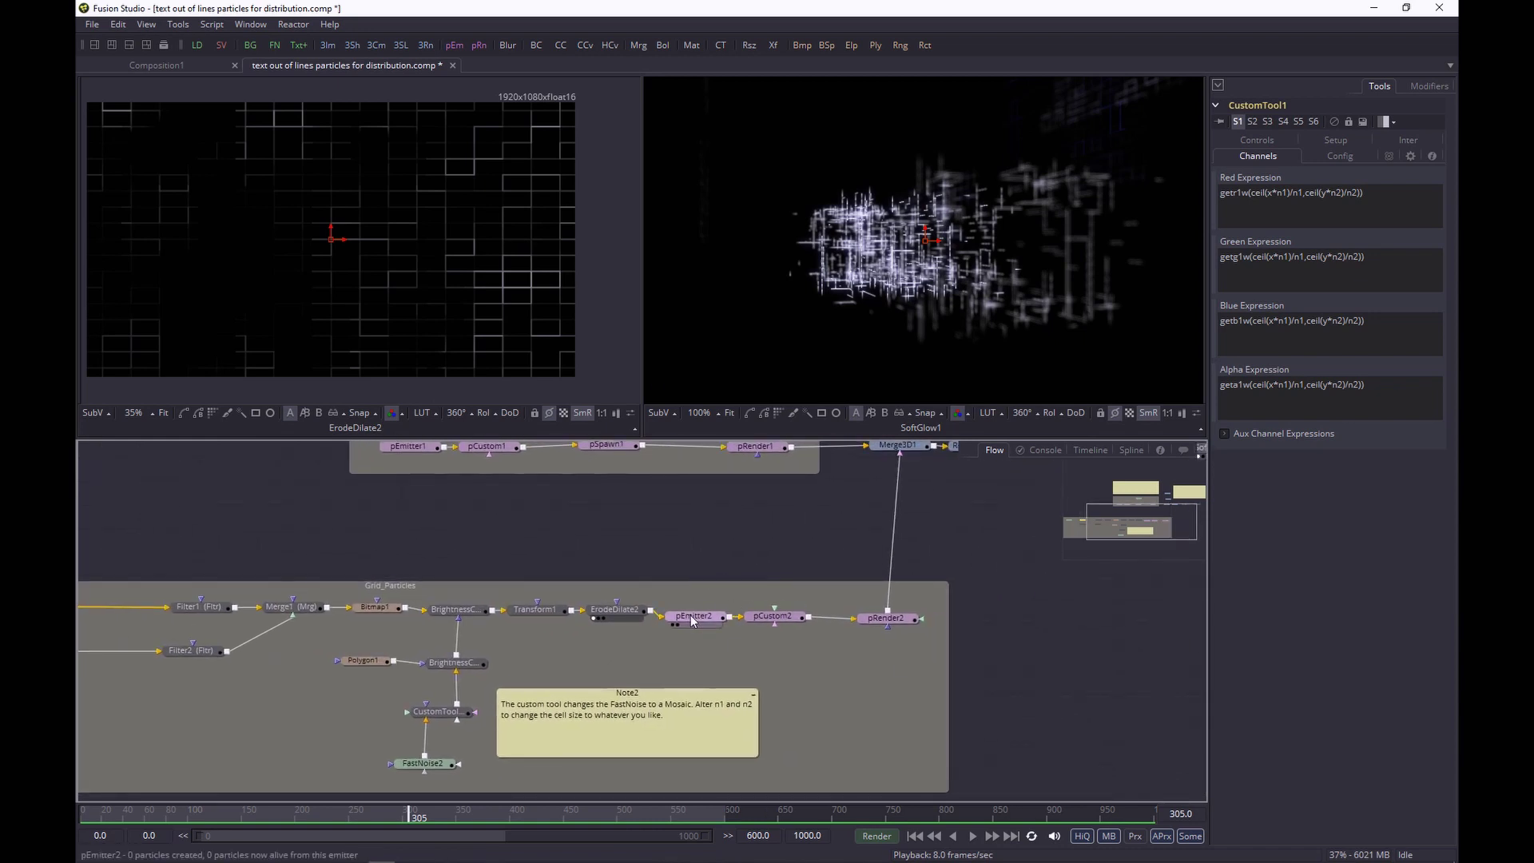
Step: Show pRender2's grid-line particles in the right viewer, orbit them from above, and pan to FastNoise1 and CustomTool1
{"action": "left_click", "coordinate": [889, 618]}
{"action": "key", "text": "2"}
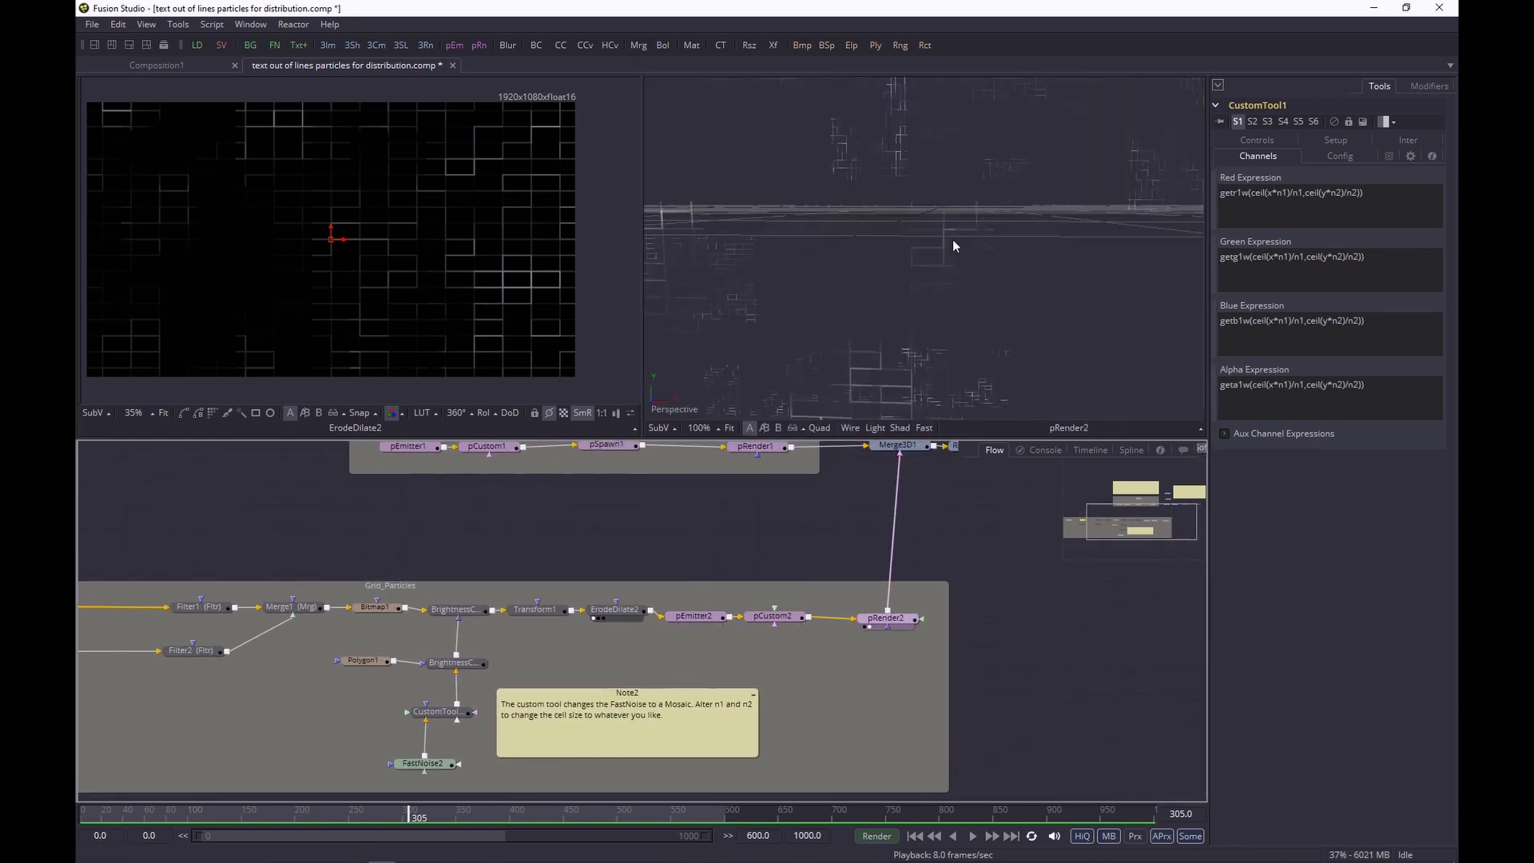
{"action": "left_click_drag", "start_coordinate": [995, 206], "coordinate": [950, 267]}
{"action": "scroll", "coordinate": [950, 607], "scroll_direction": "up", "scroll_amount": 3}
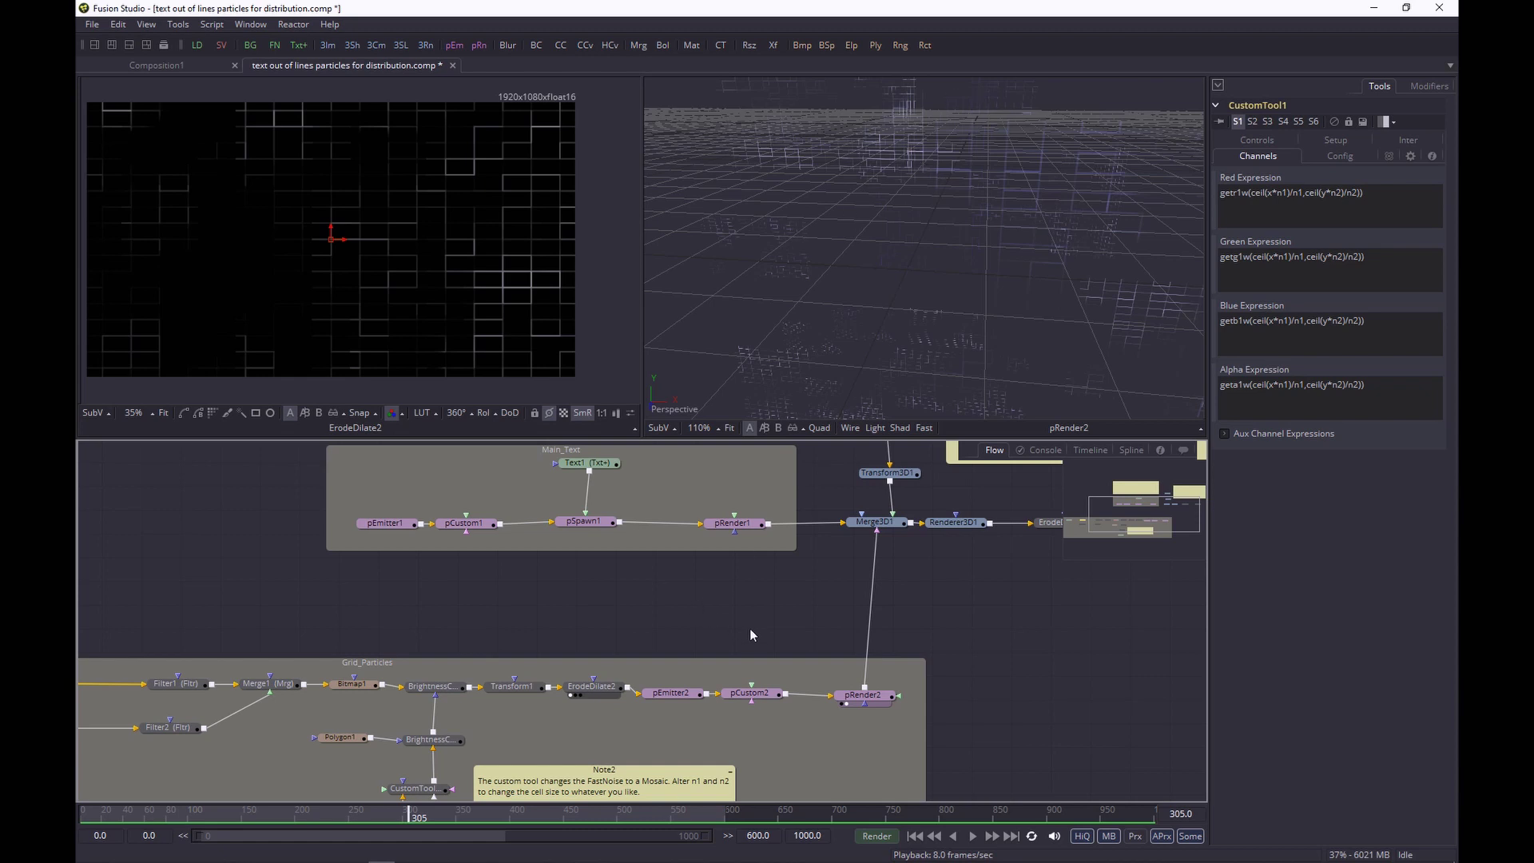
{"action": "left_click_drag", "start_coordinate": [611, 637], "coordinate": [1015, 638]}
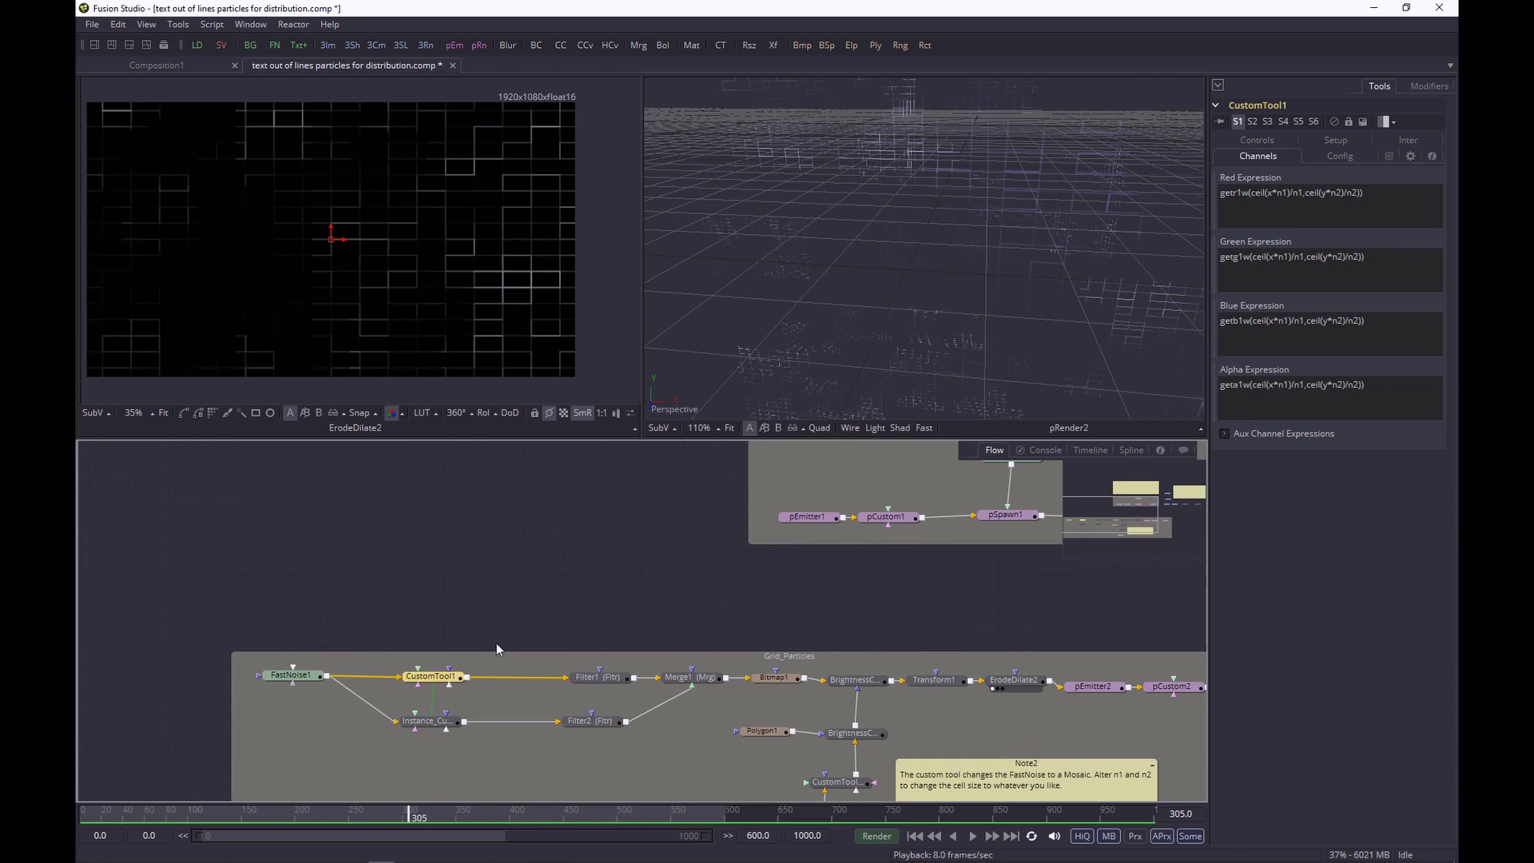
{"action": "scroll", "coordinate": [926, 647], "scroll_direction": "right", "scroll_amount": 5}
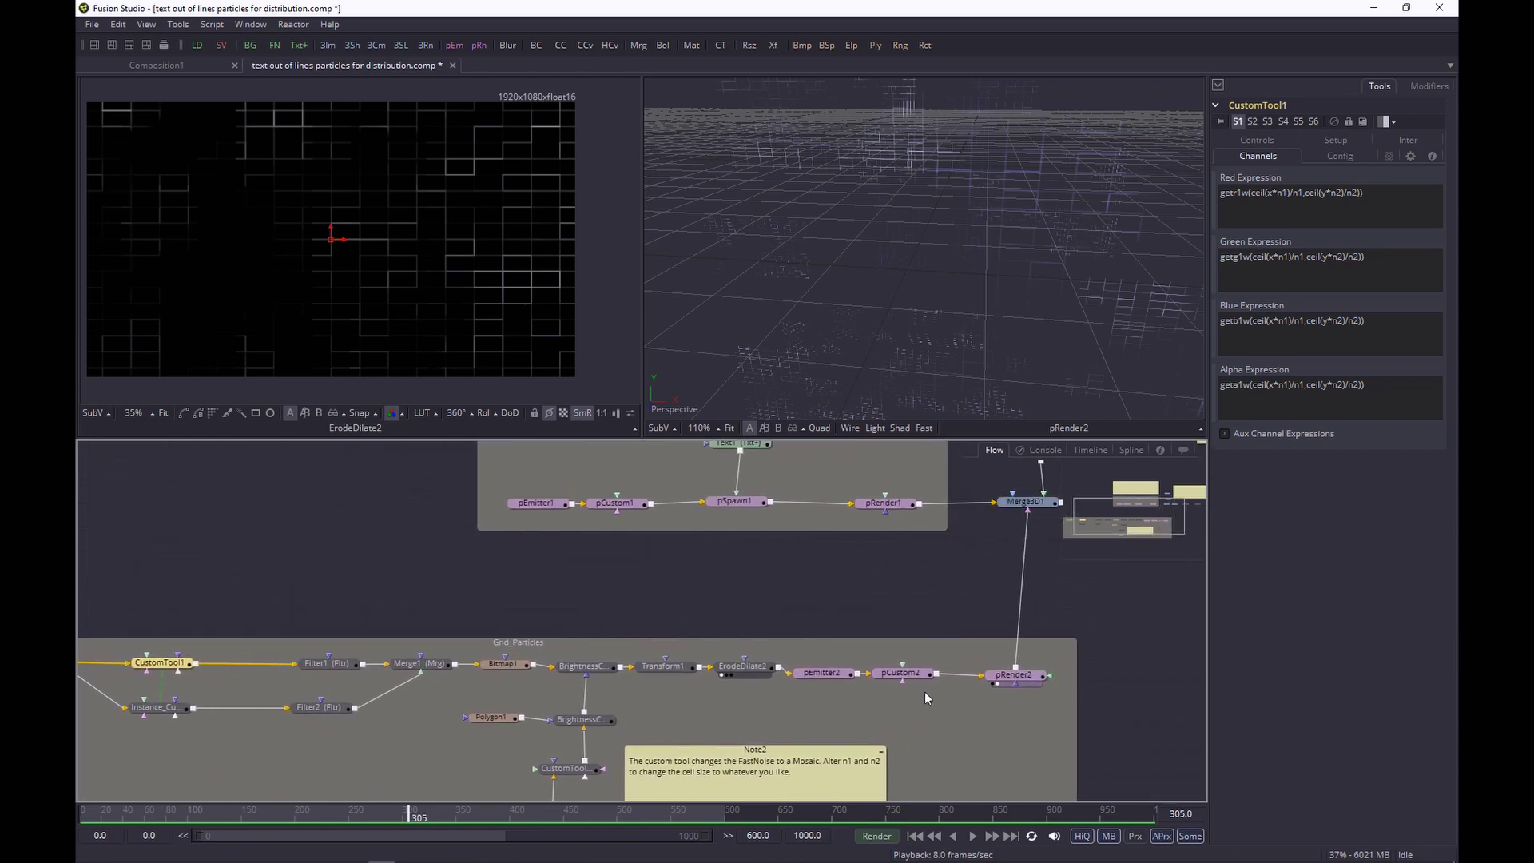
Step: Inspect pEmitter2's Bitmap style (white, Size 0.5) and view its emitter region box among the grid particles
{"action": "left_click", "coordinate": [821, 678]}
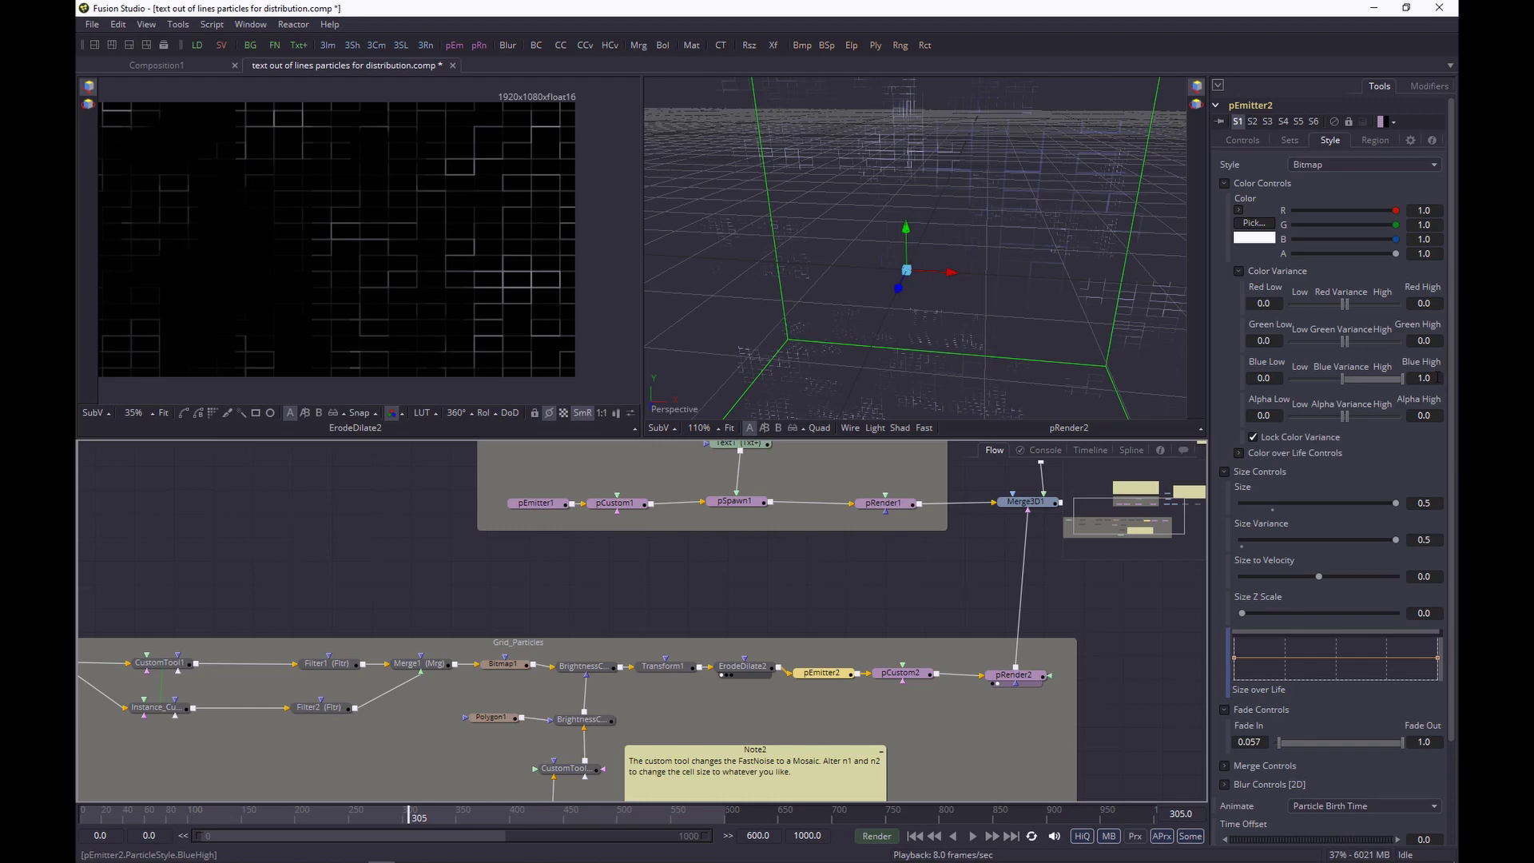
{"action": "left_click_drag", "start_coordinate": [1044, 187], "coordinate": [1013, 214]}
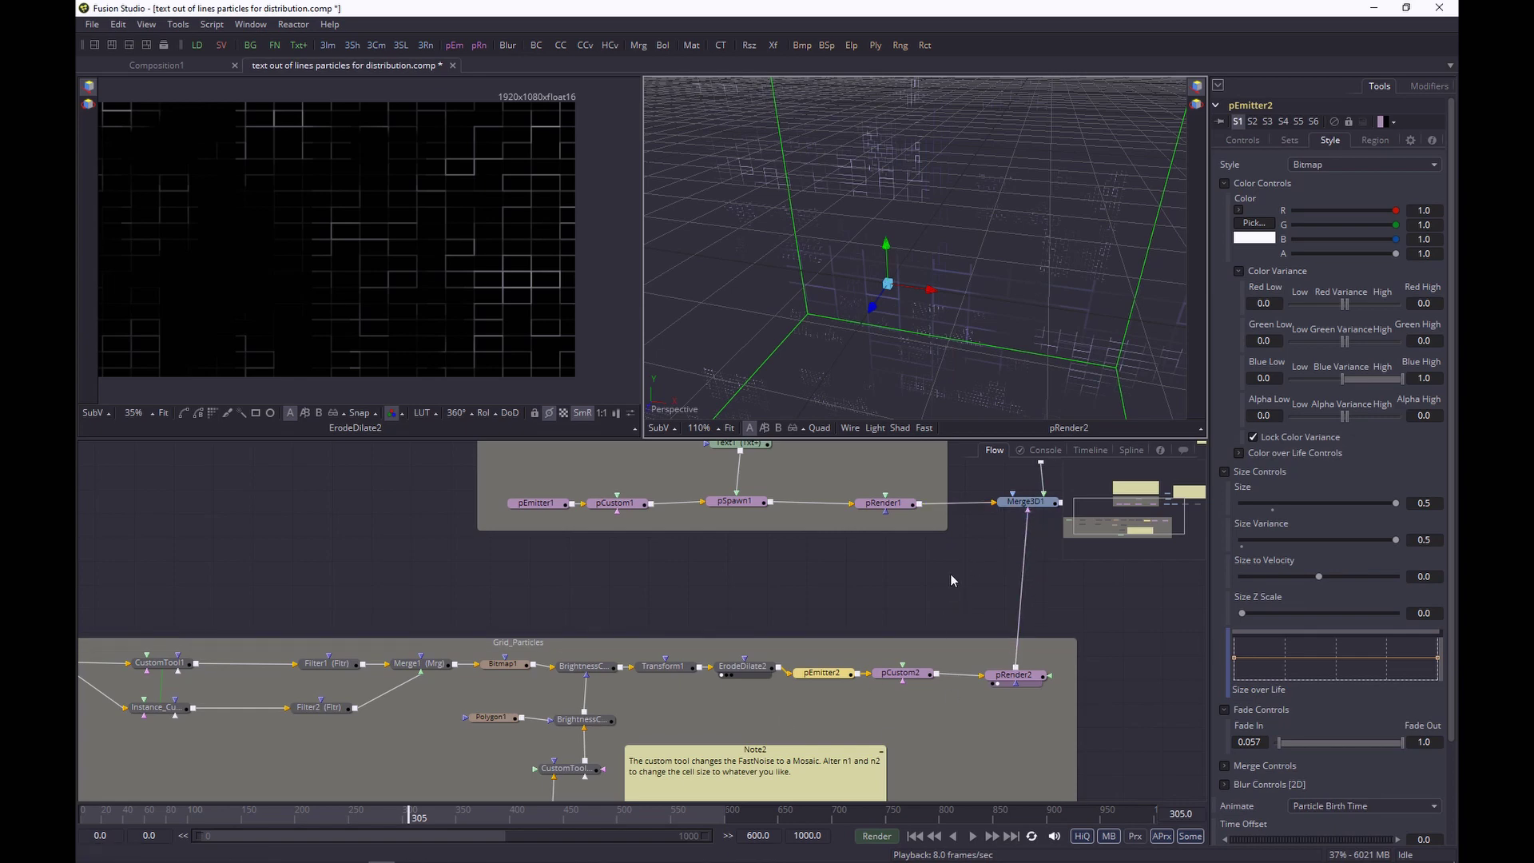
{"action": "scroll", "coordinate": [919, 281], "scroll_direction": "down", "scroll_amount": 3}
{"action": "left_click_drag", "start_coordinate": [844, 330], "coordinate": [860, 320]}
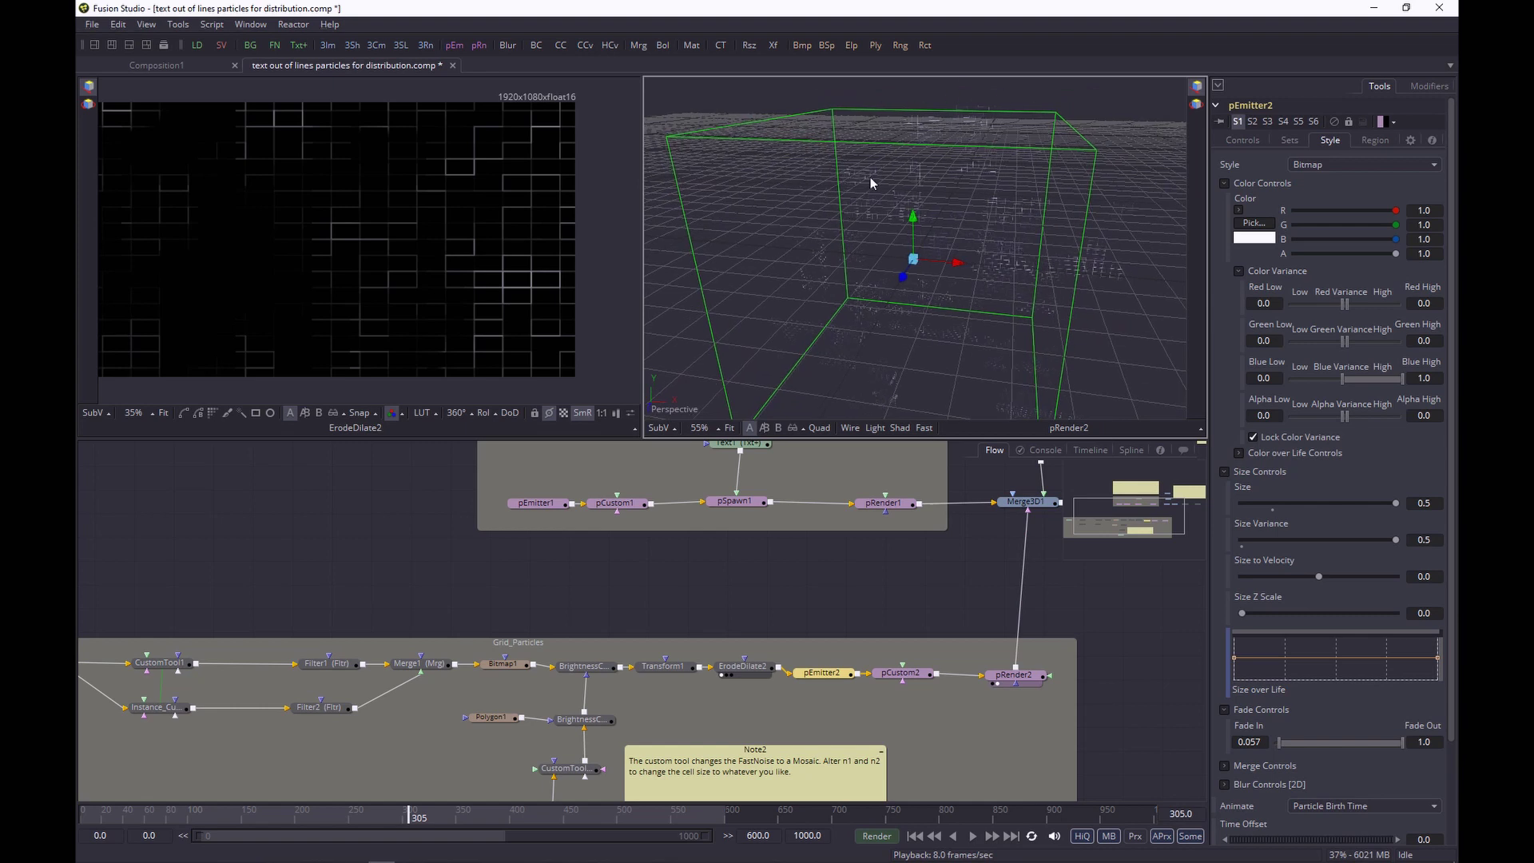
{"action": "left_click_drag", "start_coordinate": [953, 532], "coordinate": [766, 552]}
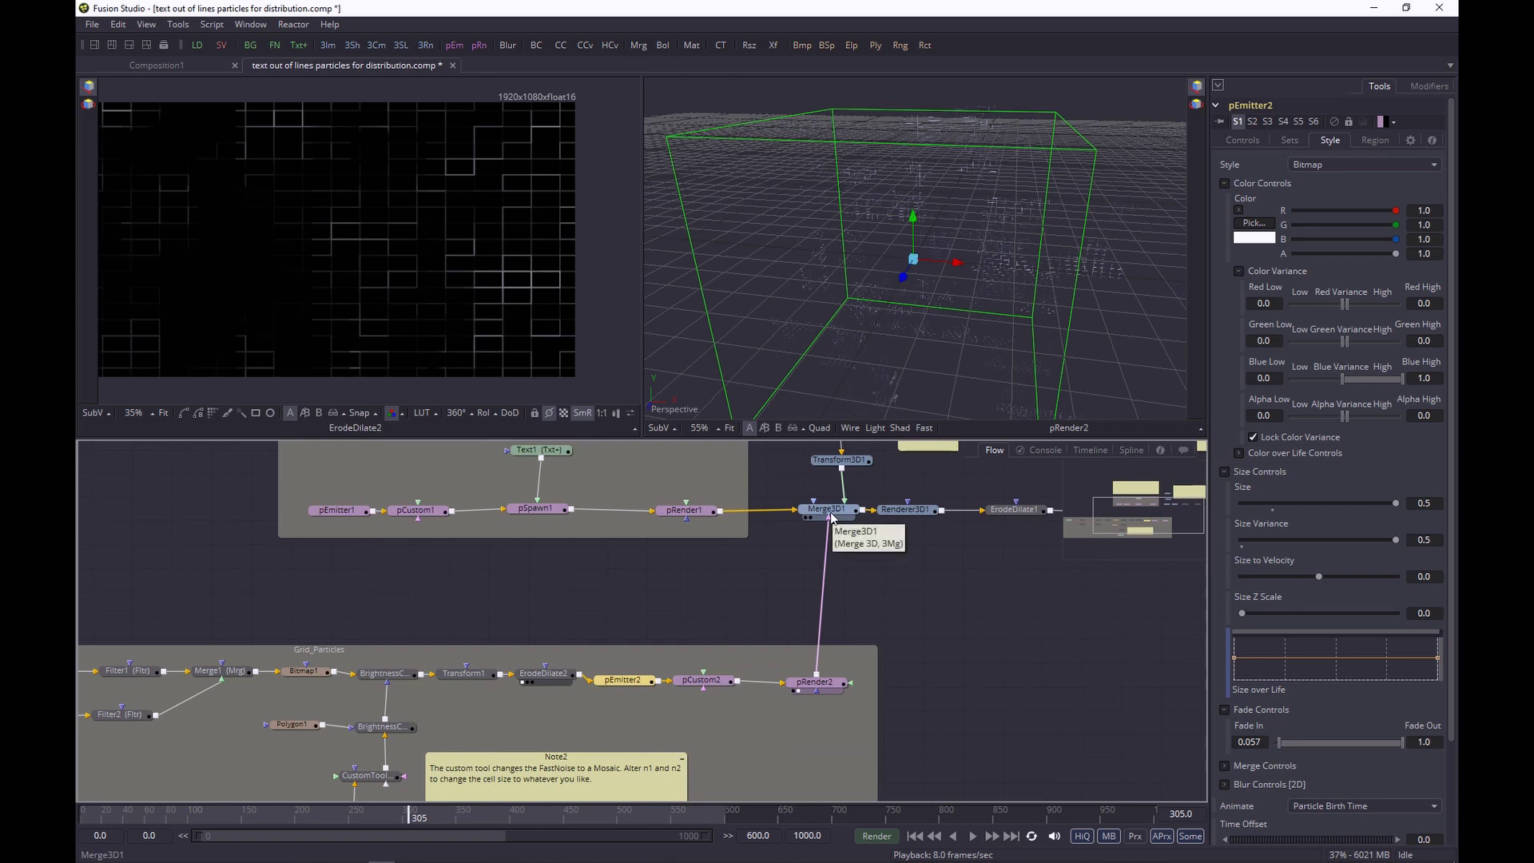
{"action": "left_click_drag", "start_coordinate": [971, 563], "coordinate": [1030, 639]}
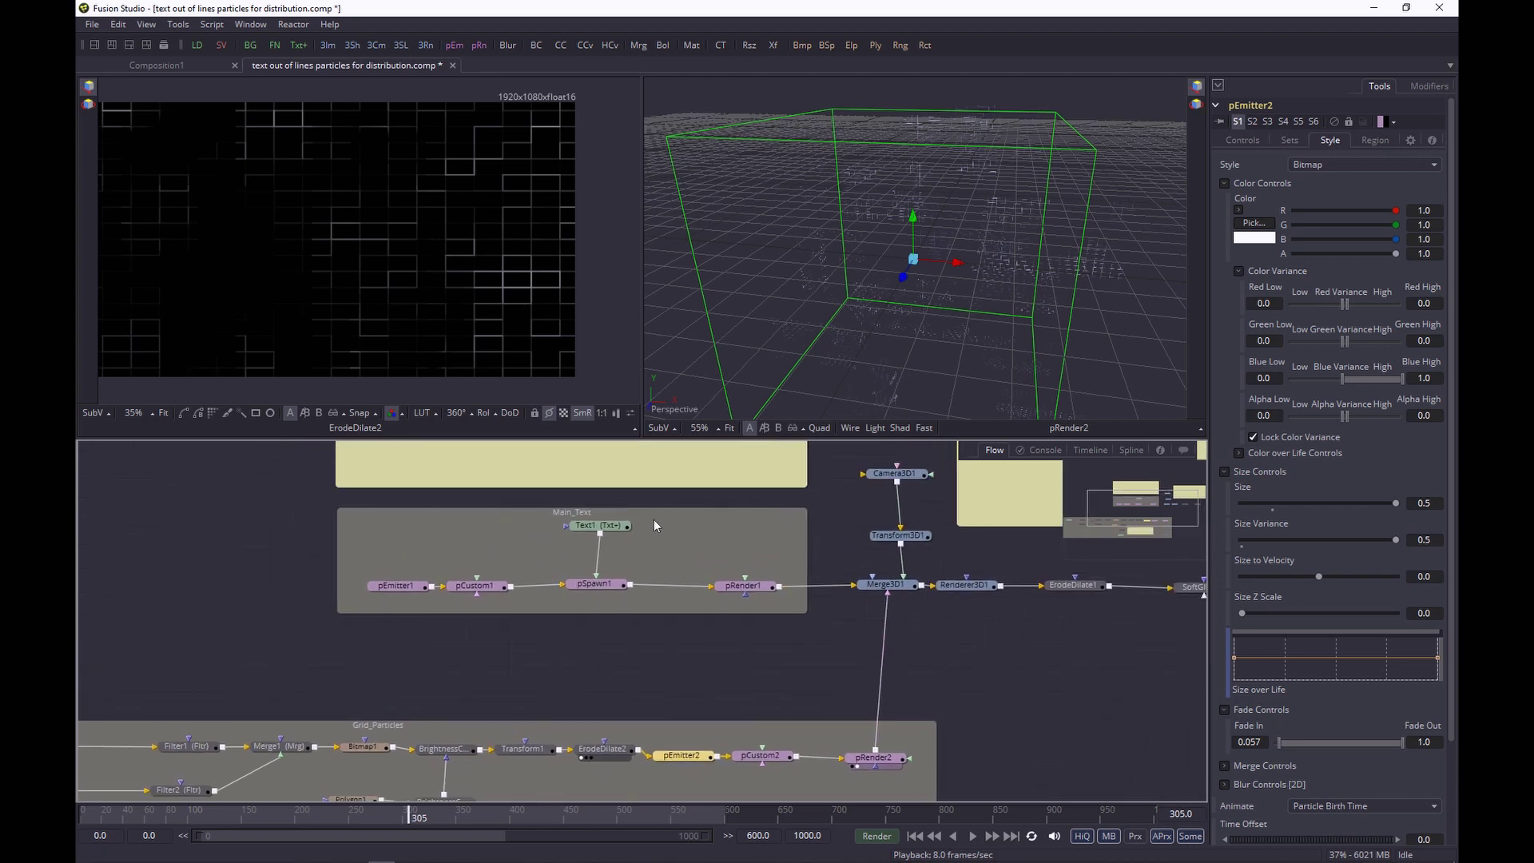
Step: Check the Main_Text group and pEmitter1, then show pRender1's word CALLED in the left viewer at 400%
{"action": "left_click", "coordinate": [632, 518]}
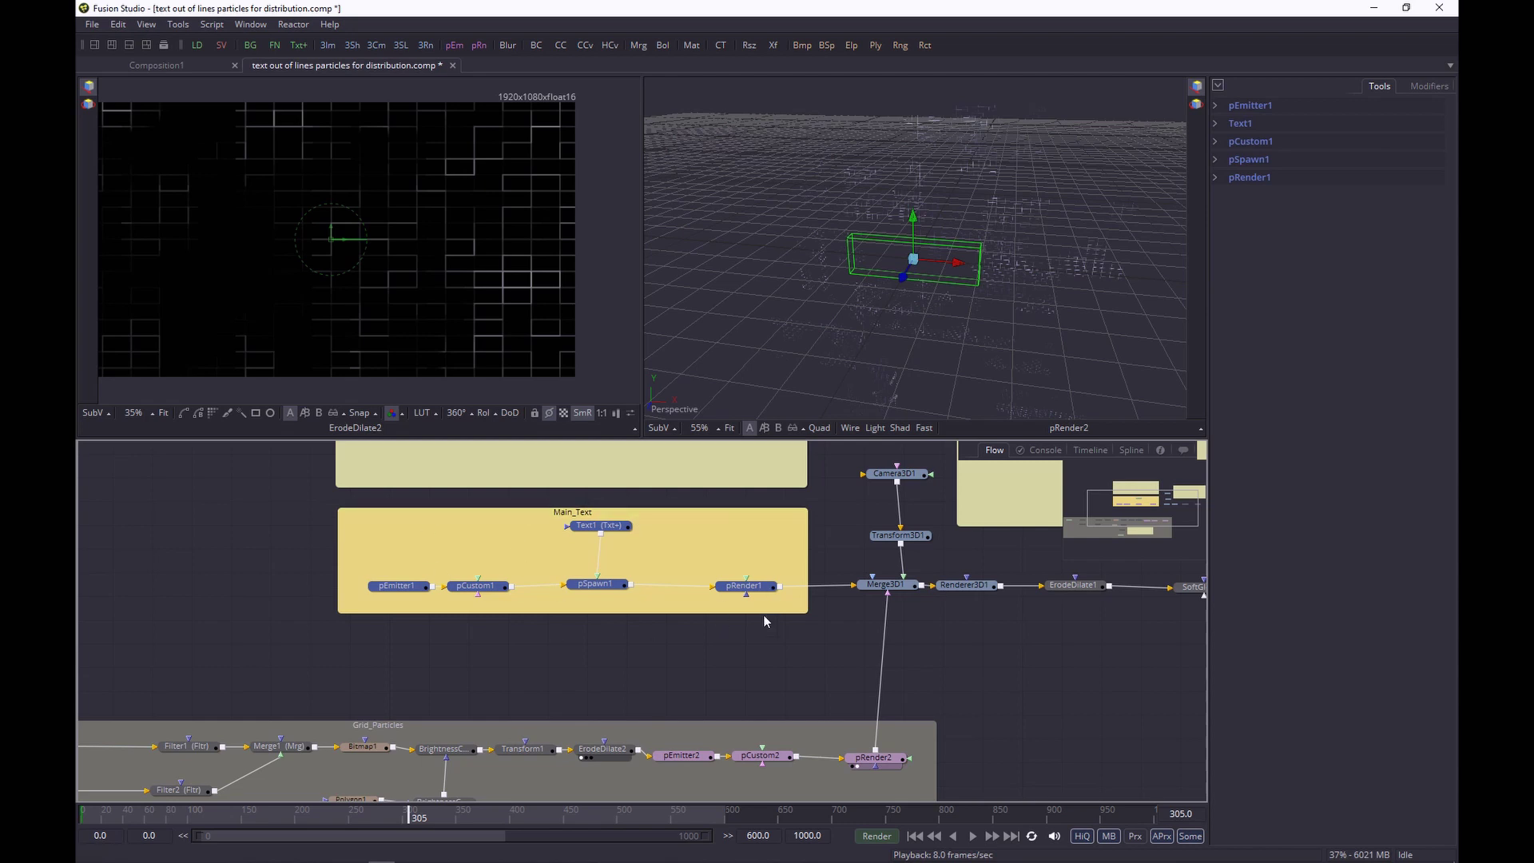
{"action": "left_click", "coordinate": [583, 650]}
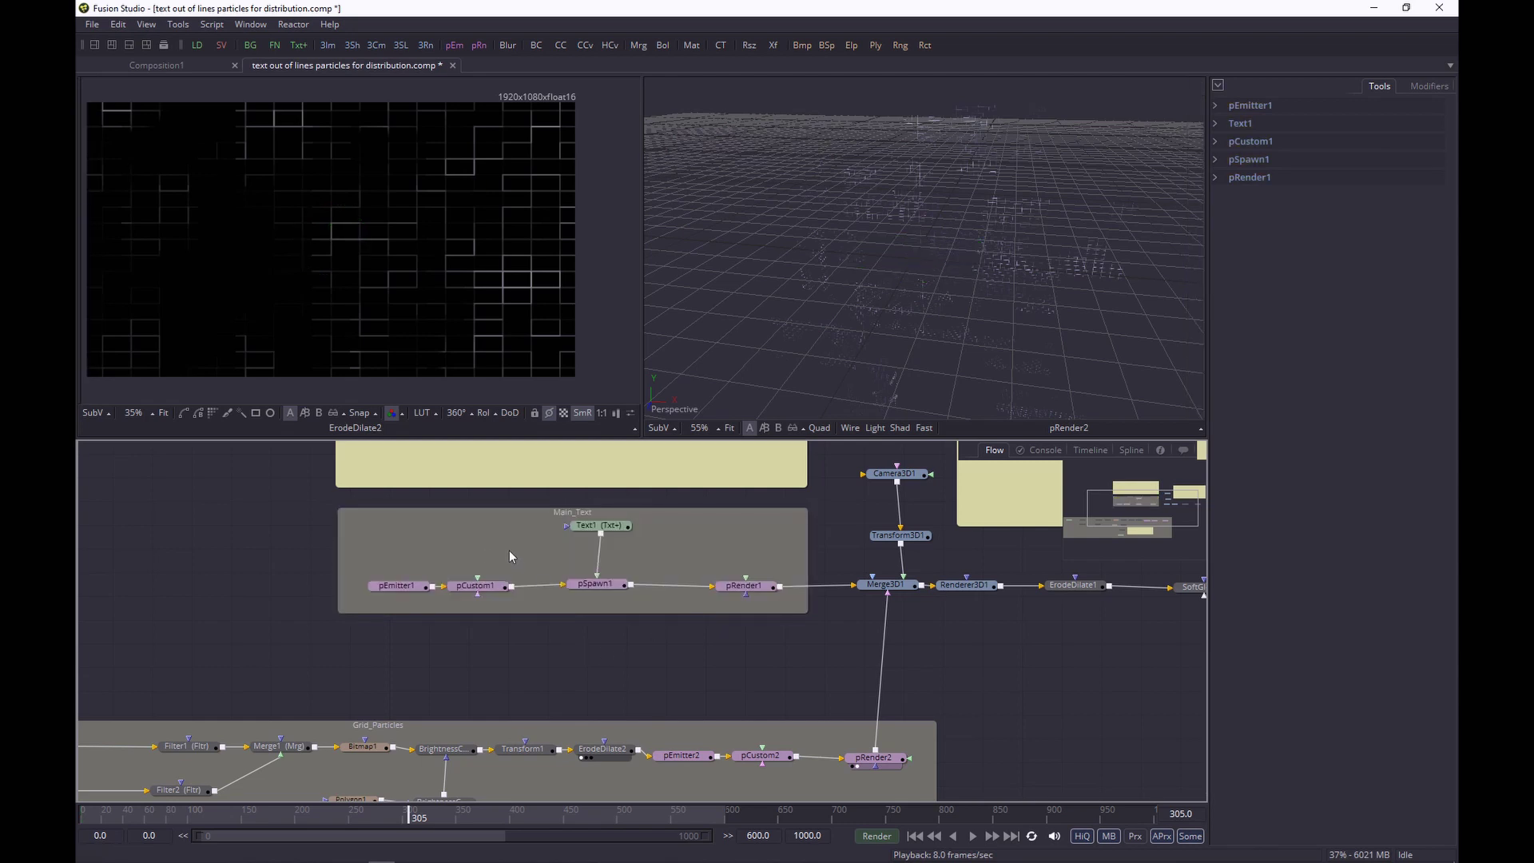
{"action": "left_click", "coordinate": [403, 587]}
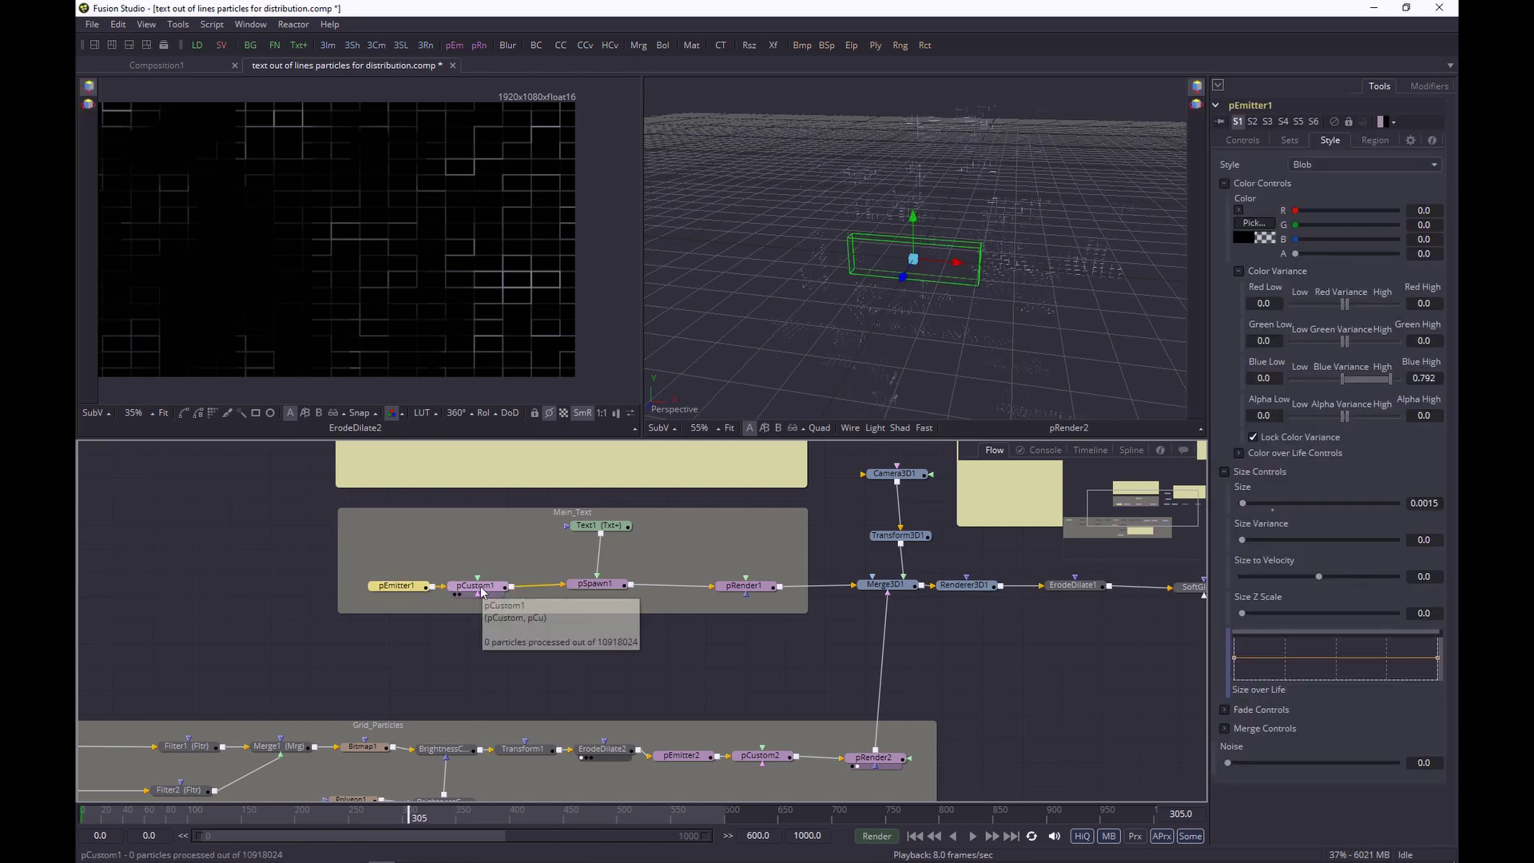
{"action": "left_click_drag", "start_coordinate": [744, 586], "coordinate": [444, 155]}
{"action": "scroll", "coordinate": [360, 276], "scroll_direction": "up", "scroll_amount": 5}
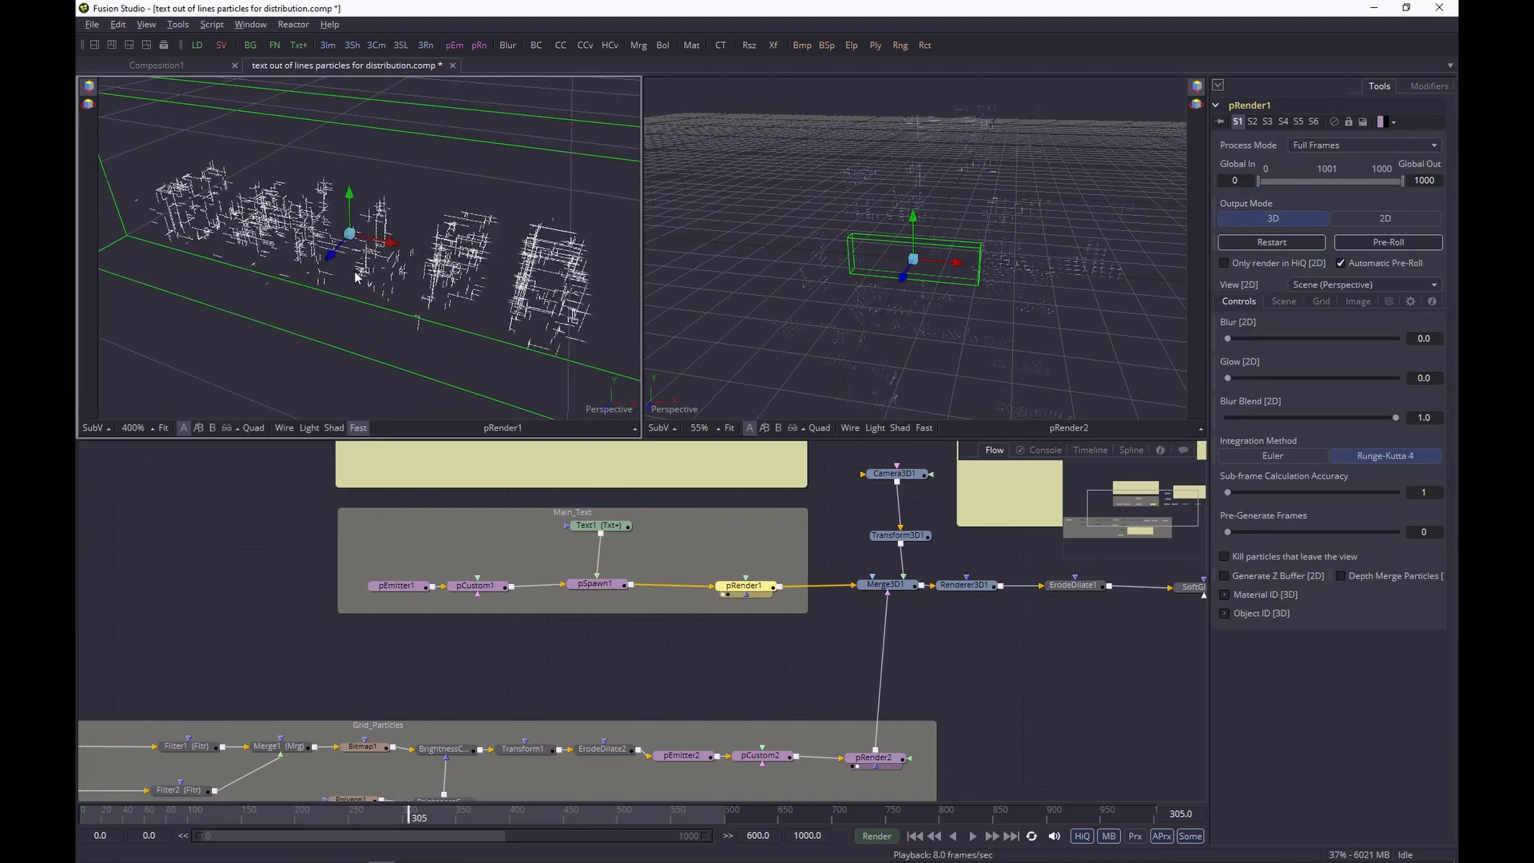
Step: Review pCustom1's particle expressions, from the mass-based Velocity X, Y, Z if expressions down to Mass
{"action": "left_click", "coordinate": [478, 588]}
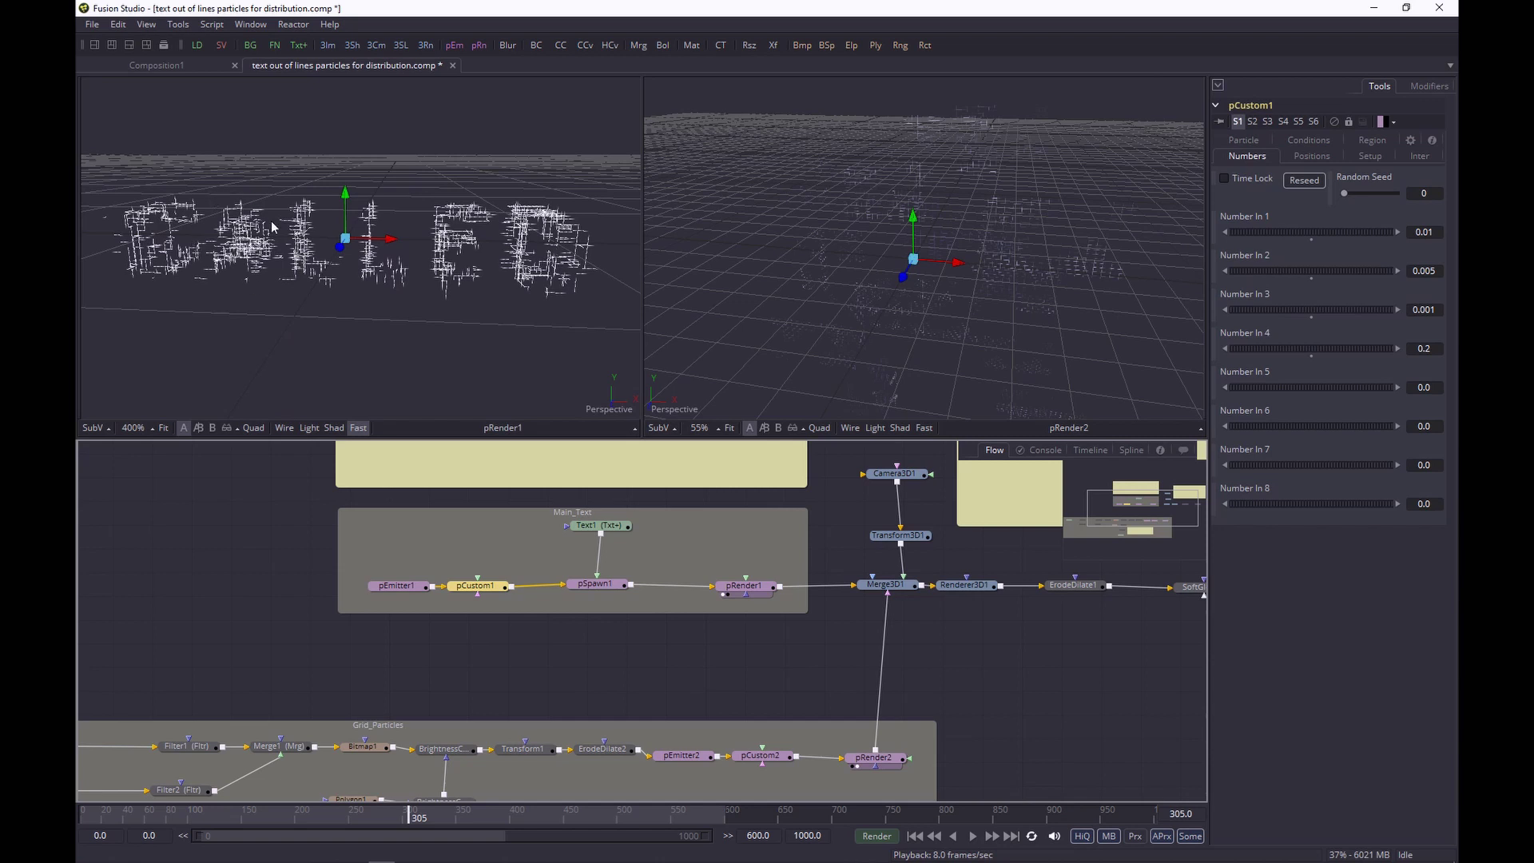
{"action": "left_click", "coordinate": [1245, 139]}
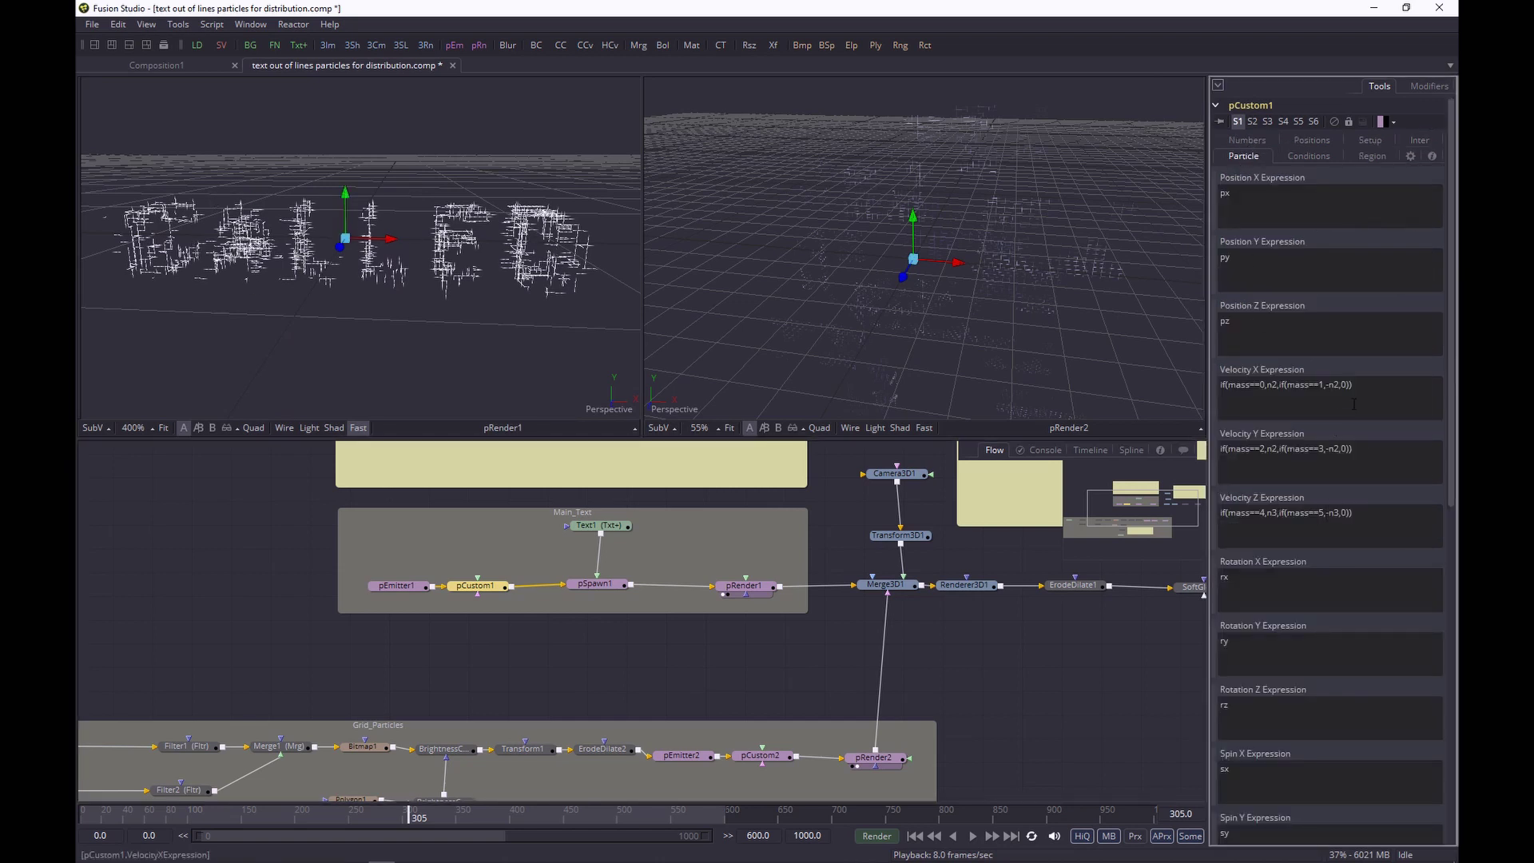
{"action": "scroll", "coordinate": [1330, 403], "scroll_direction": "down", "scroll_amount": 5}
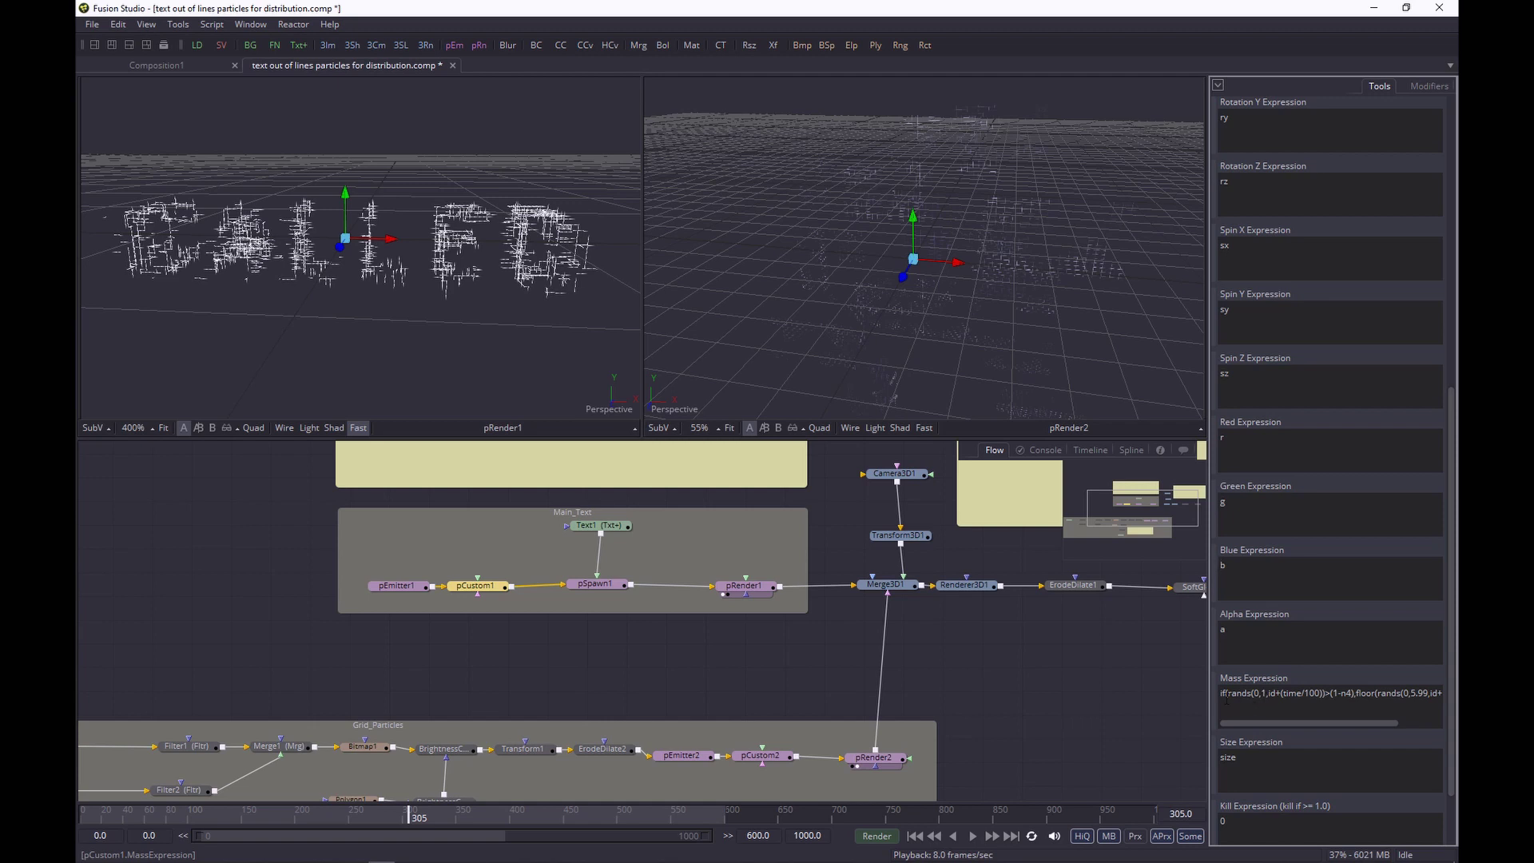
{"action": "scroll", "coordinate": [1297, 689], "scroll_direction": "up", "scroll_amount": 1}
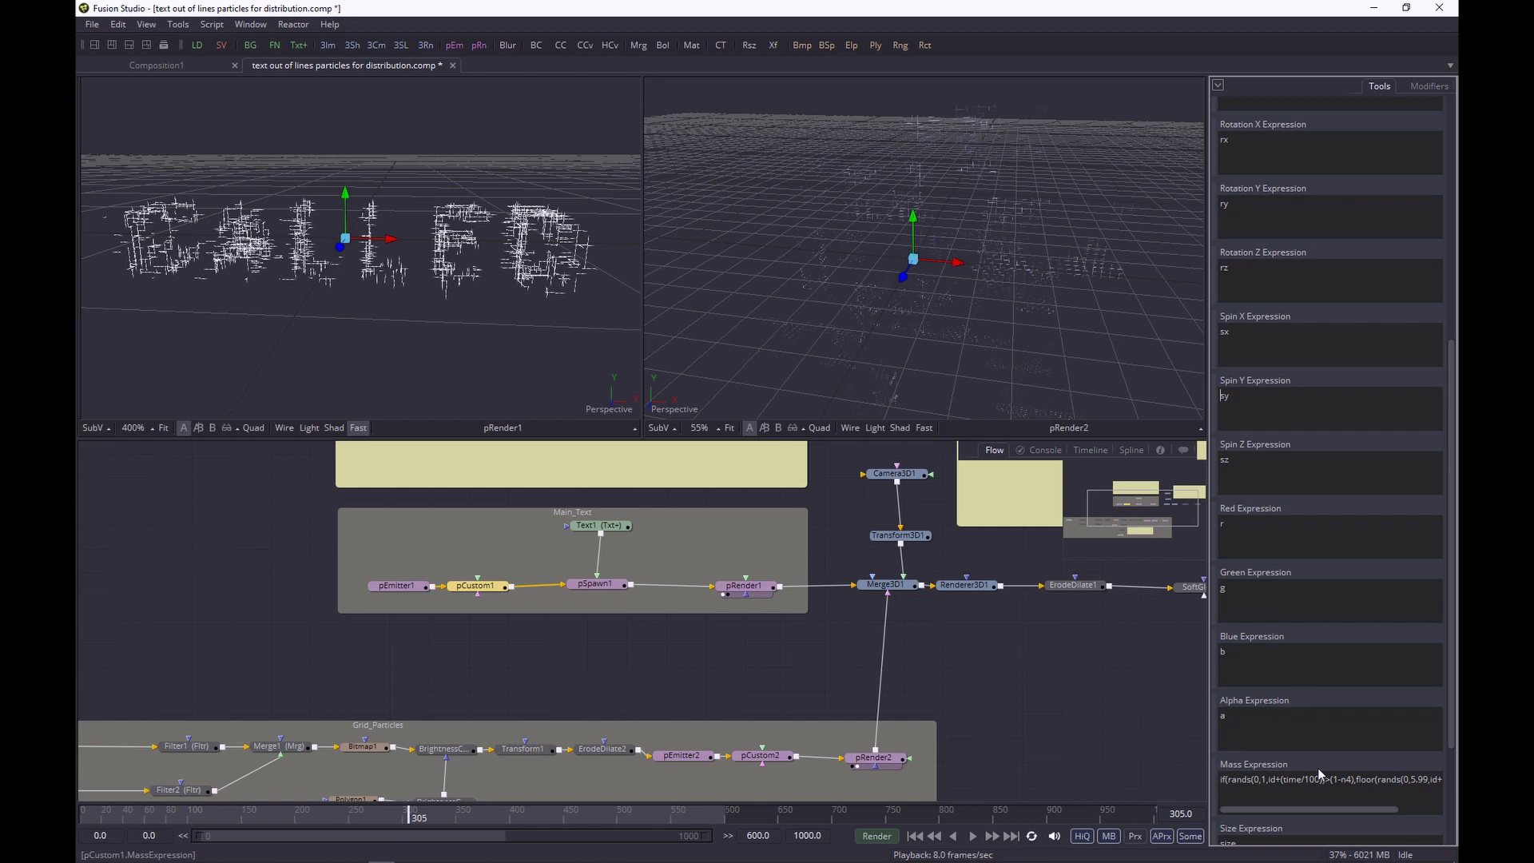
{"action": "scroll", "coordinate": [1317, 769], "scroll_direction": "up", "scroll_amount": 5}
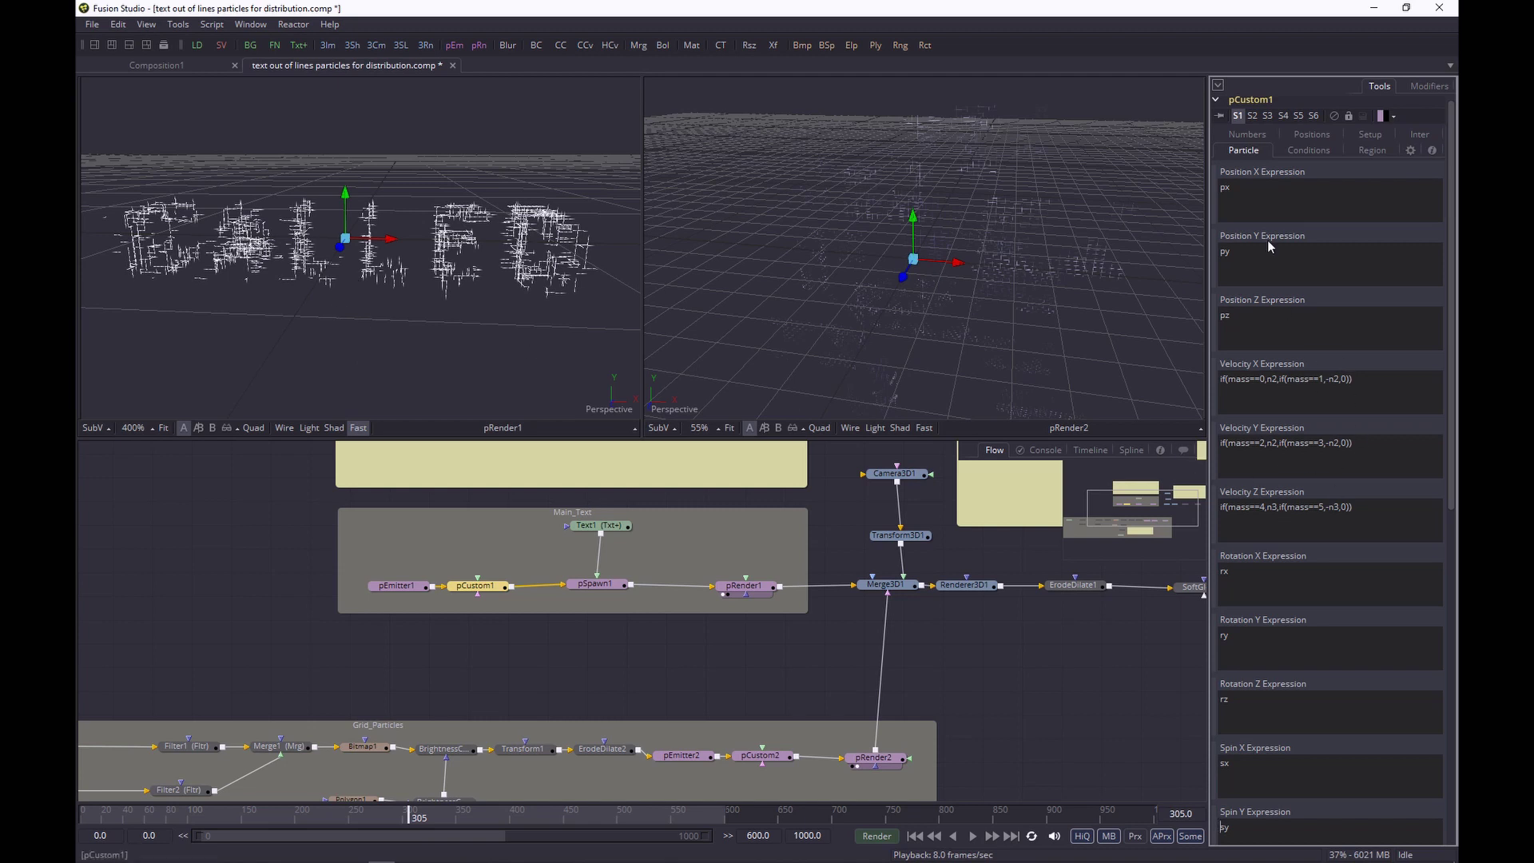
Step: Show pCustom1's Number In 1–4 values (0.01, 0.005, 0.001, 0.2) beside the camera note and SoftGlow1
{"action": "left_click", "coordinate": [1245, 133]}
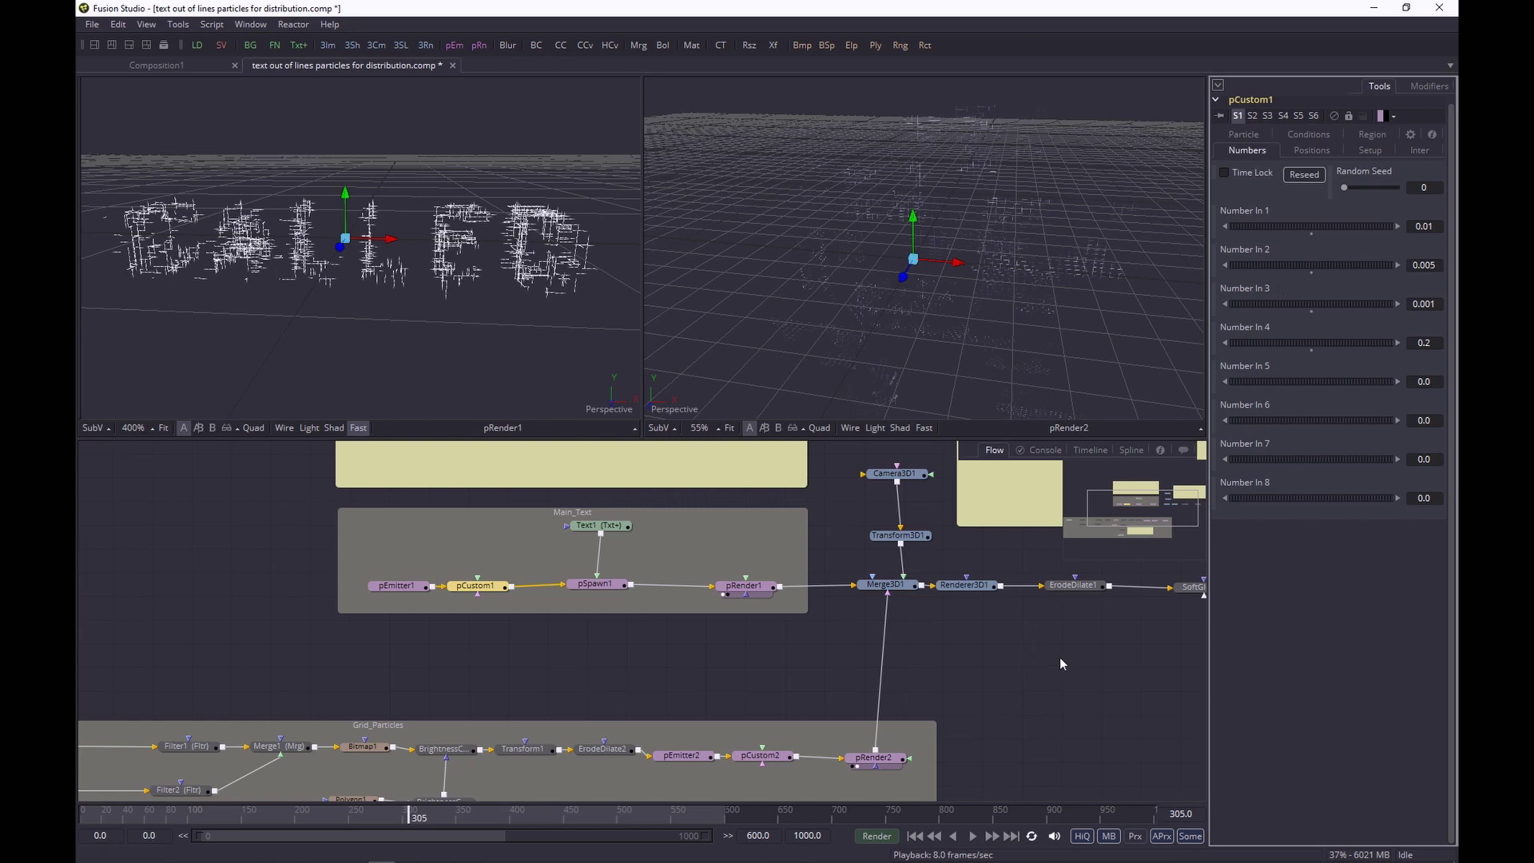
{"action": "left_click_drag", "start_coordinate": [1060, 658], "coordinate": [643, 684]}
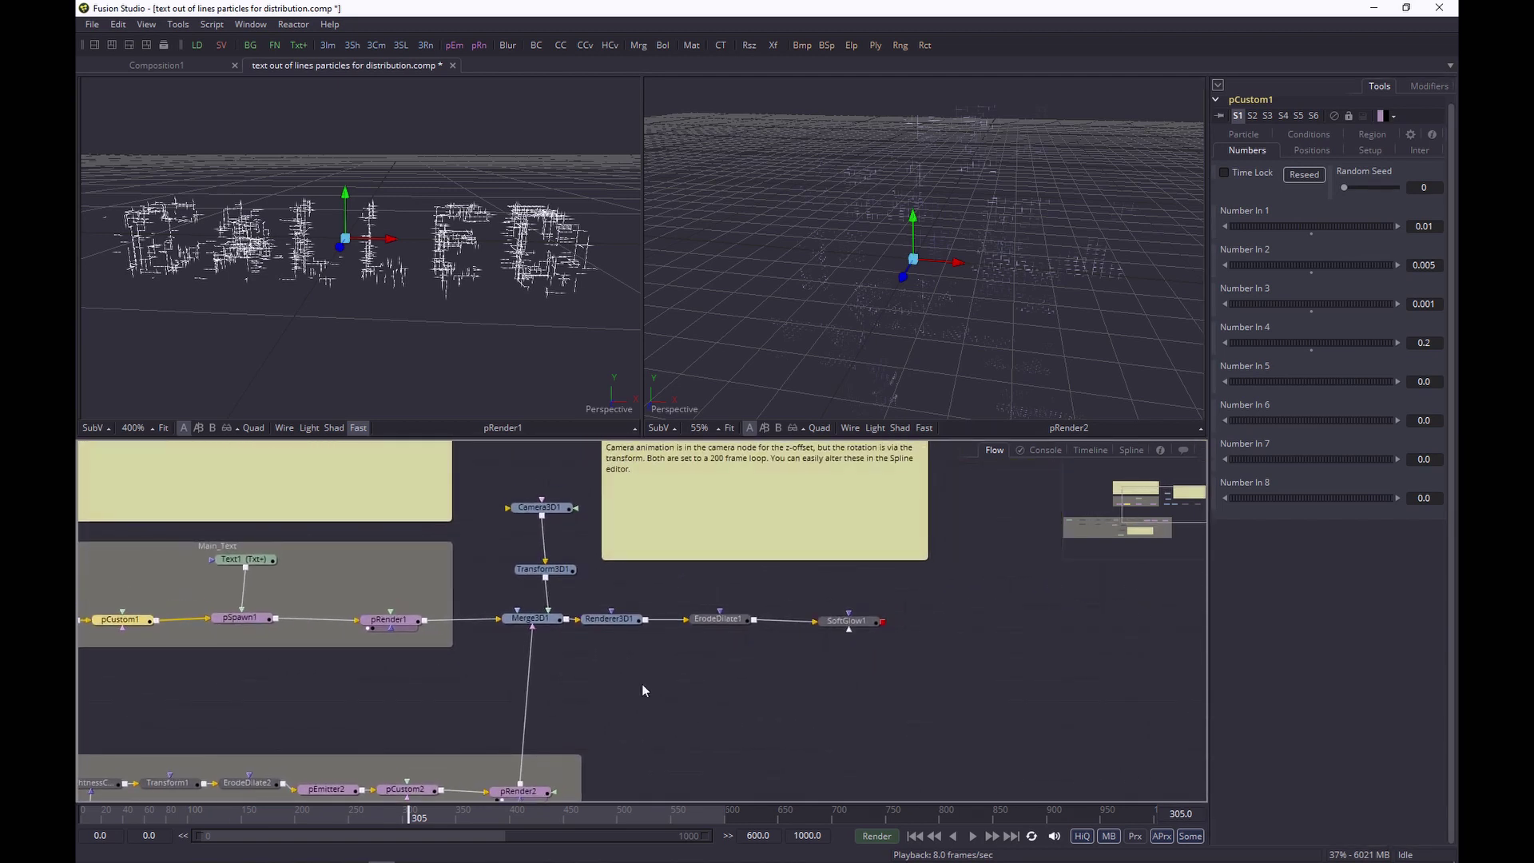